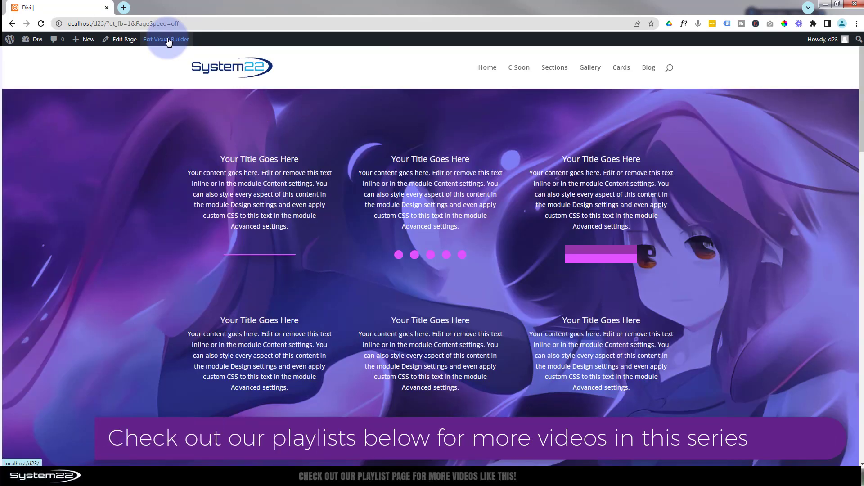
Insert a Divider module below the first checkmark blurb in the second row.
{"action": "scroll", "coordinate": [164, 110], "scroll_direction": "down", "scroll_amount": 2}
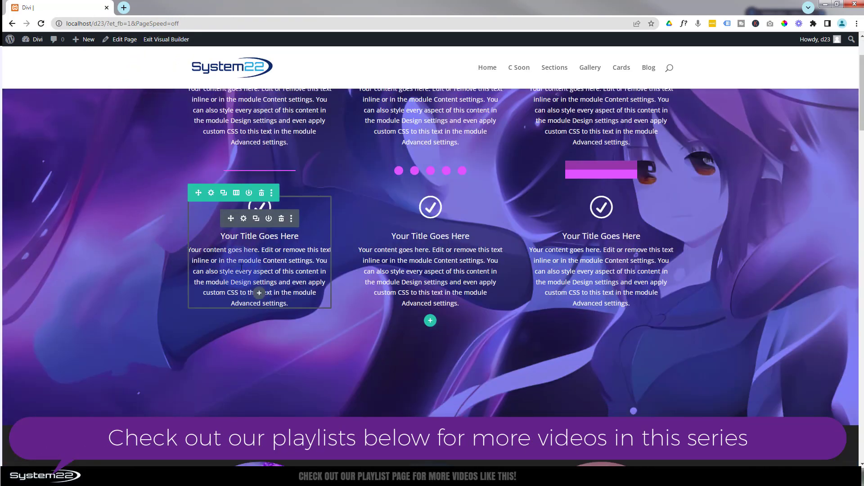
{"action": "left_click", "coordinate": [259, 293]}
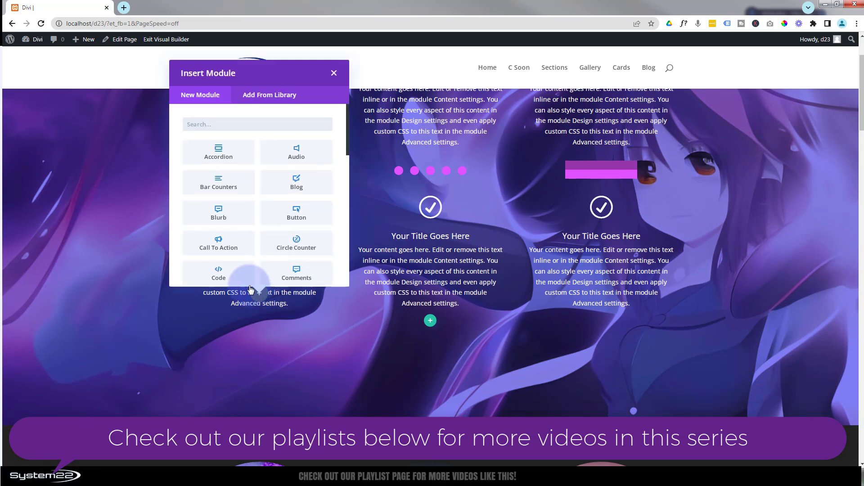
{"action": "scroll", "coordinate": [252, 182], "scroll_direction": "down", "scroll_amount": 2}
{"action": "scroll", "coordinate": [251, 181], "scroll_direction": "down", "scroll_amount": 3}
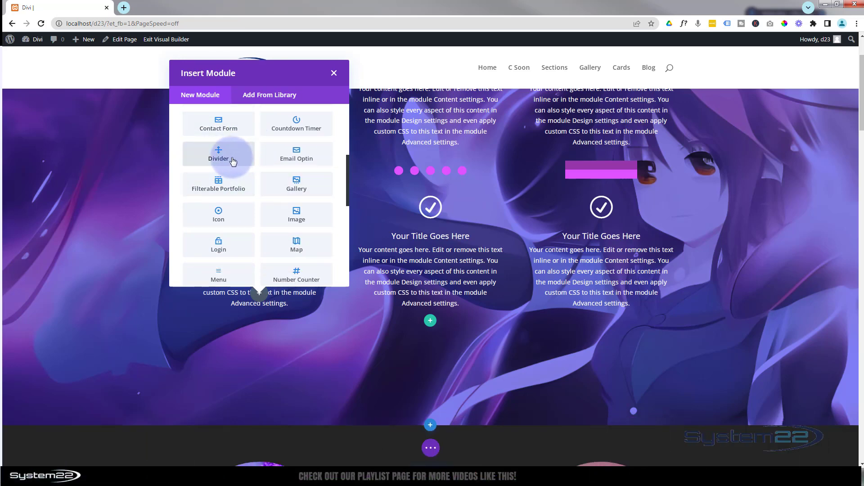
{"action": "left_click", "coordinate": [233, 162]}
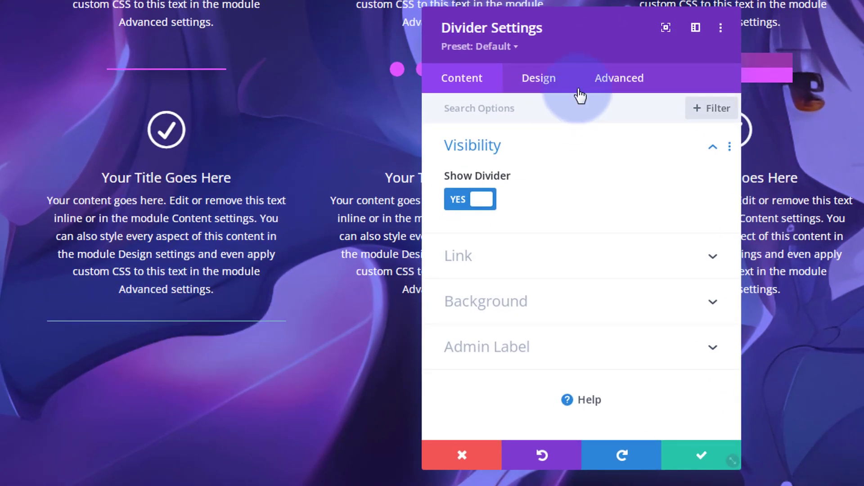
Set the new divider's line color to white.
{"action": "left_click", "coordinate": [549, 87]}
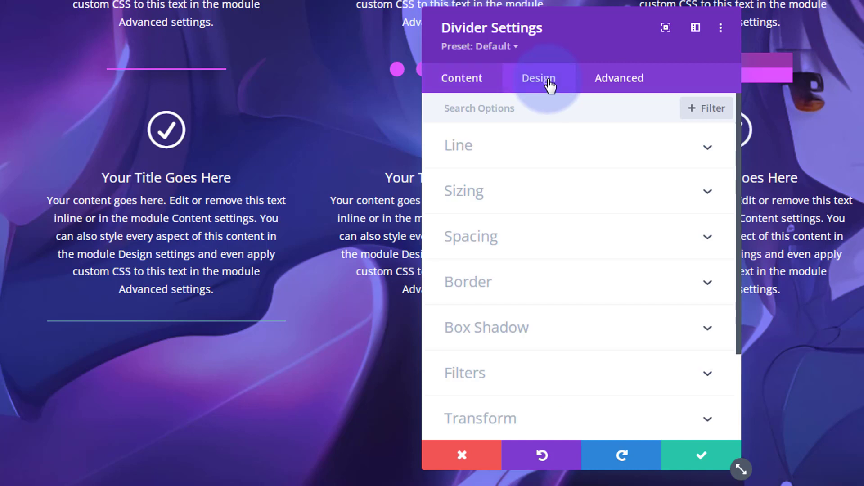
{"action": "left_click", "coordinate": [535, 156]}
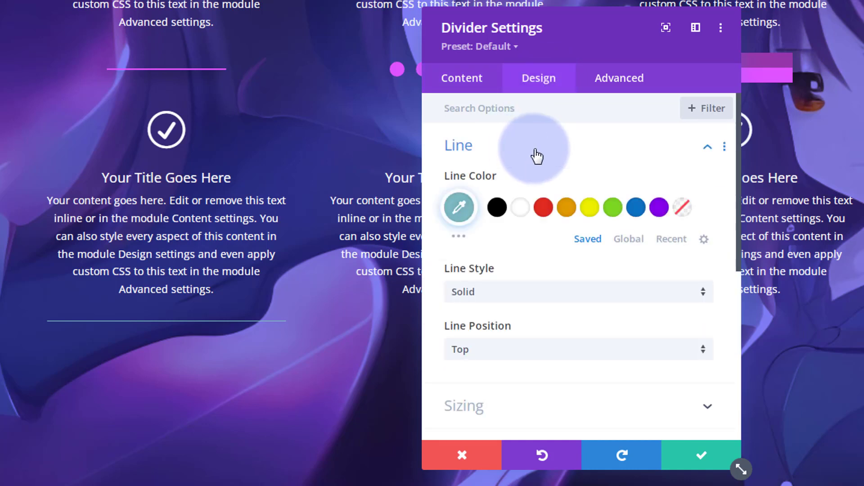
{"action": "left_click", "coordinate": [522, 208]}
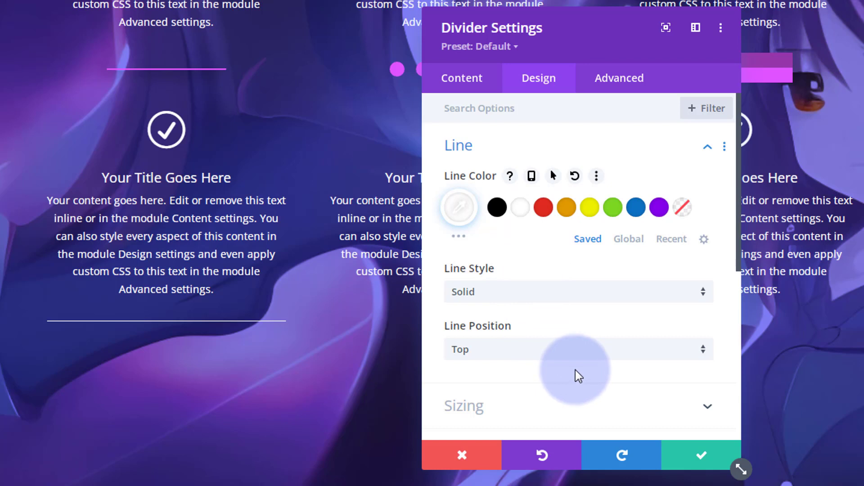
Review the divider's visibility setting and its link options, including the module link target choices.
{"action": "left_click", "coordinate": [464, 81]}
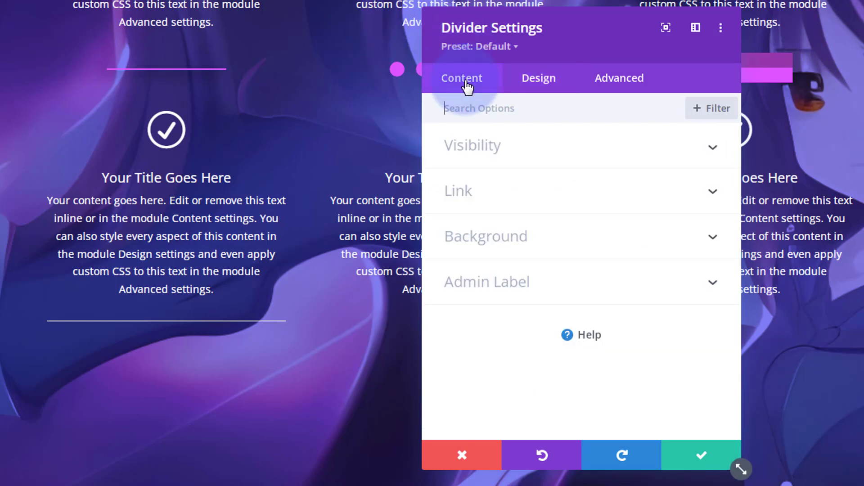
{"action": "left_click", "coordinate": [554, 153]}
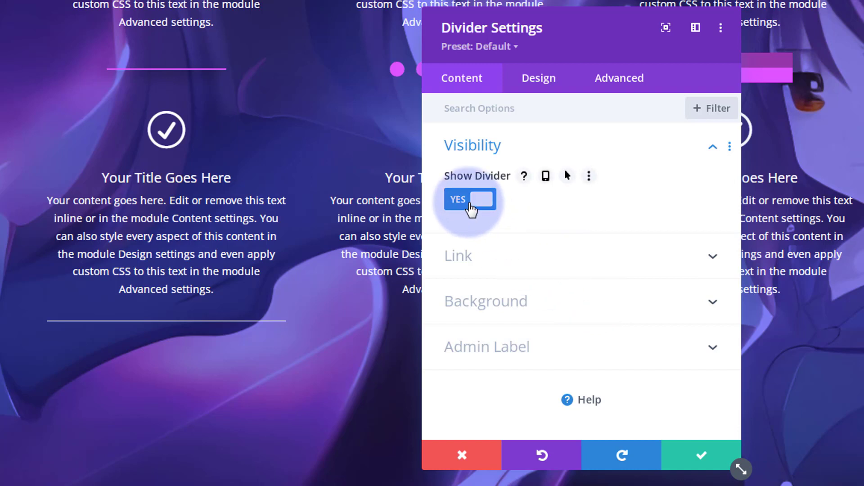
{"action": "left_click", "coordinate": [566, 264]}
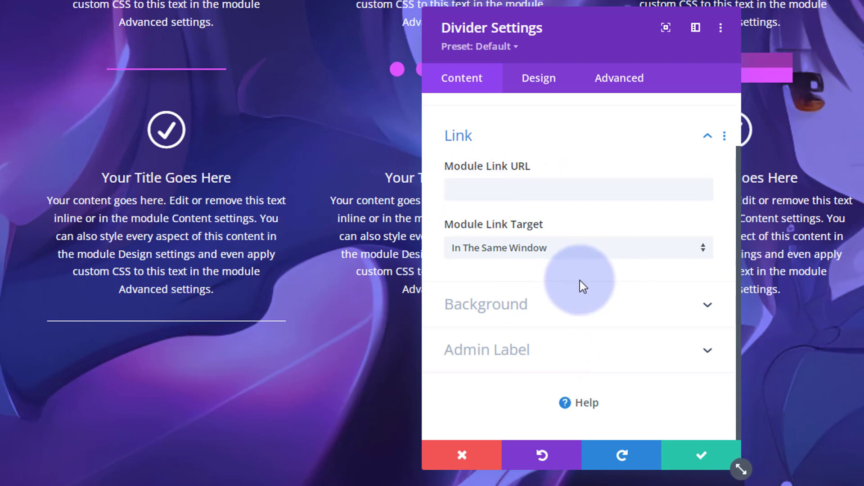
{"action": "left_click", "coordinate": [487, 187]}
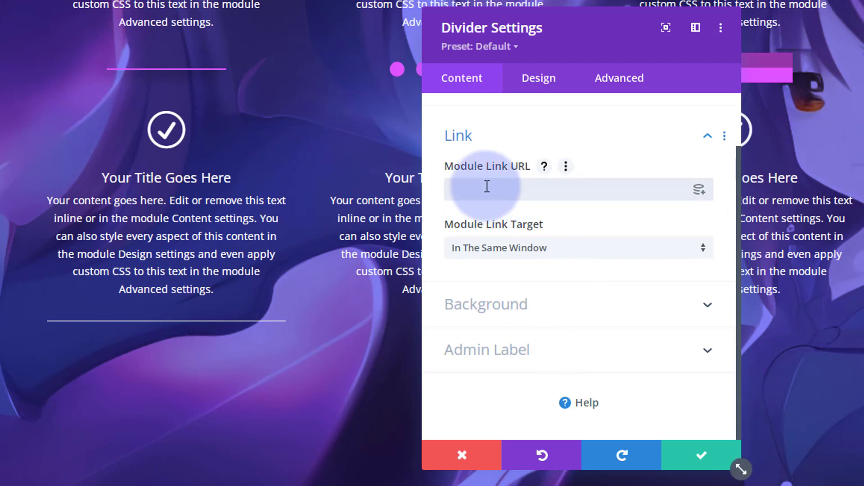
{"action": "left_click", "coordinate": [566, 255]}
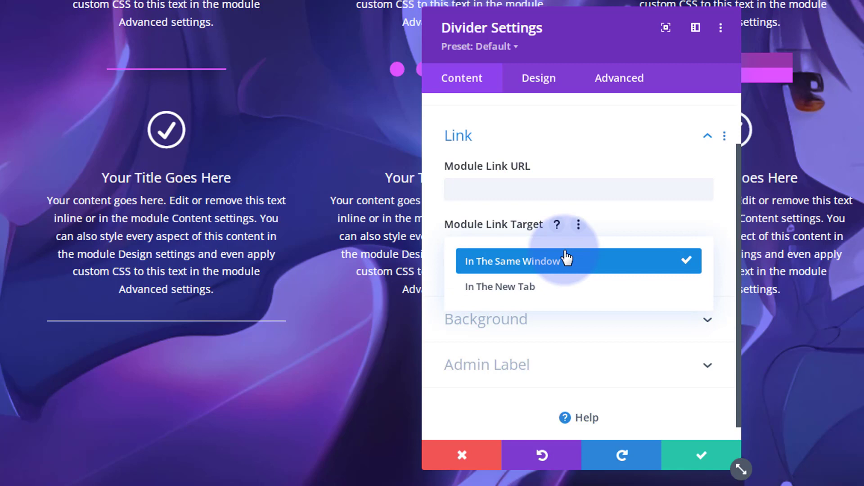
{"action": "left_click", "coordinate": [434, 247]}
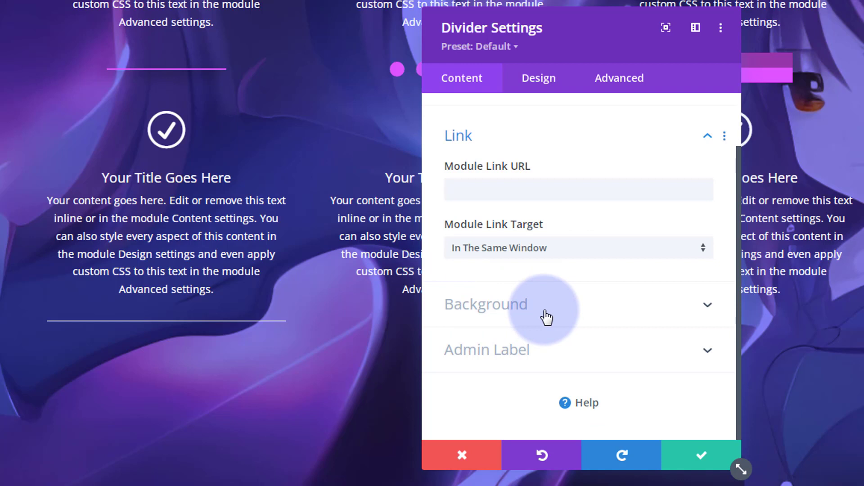
Give the divider module a red background color.
{"action": "left_click", "coordinate": [564, 316]}
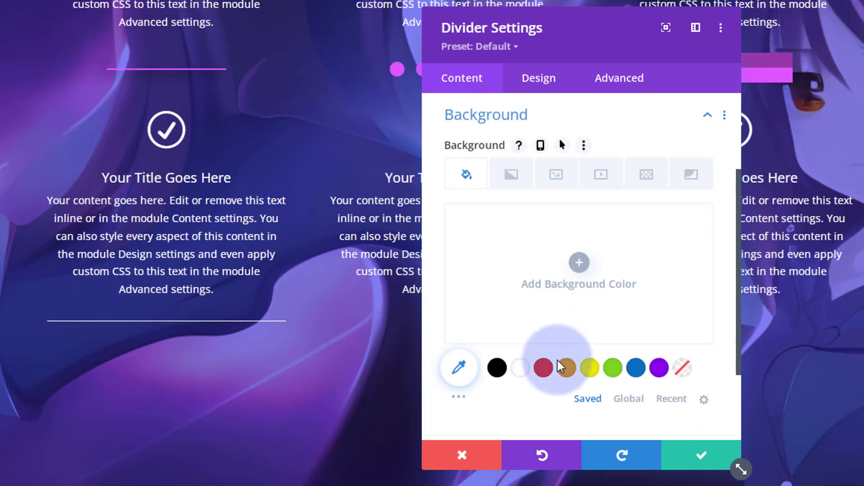
{"action": "left_click", "coordinate": [544, 367]}
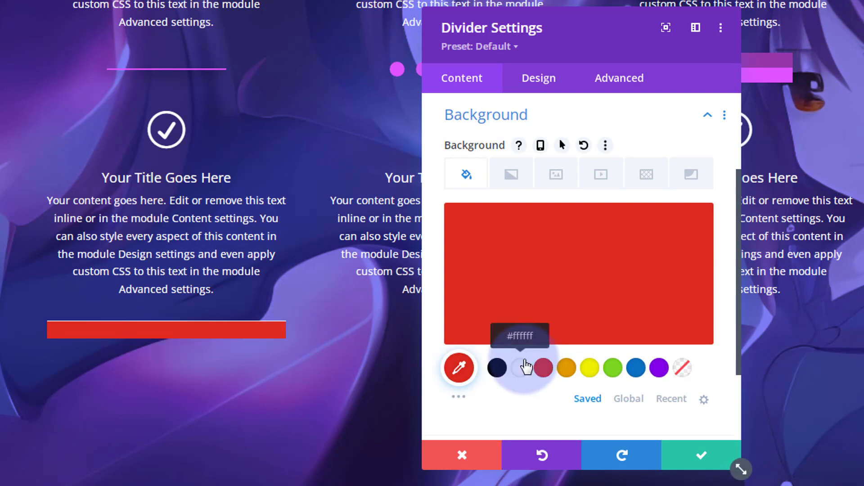
Try the divider's Bottom line position and settle on Vertically Centered.
{"action": "left_click", "coordinate": [540, 79]}
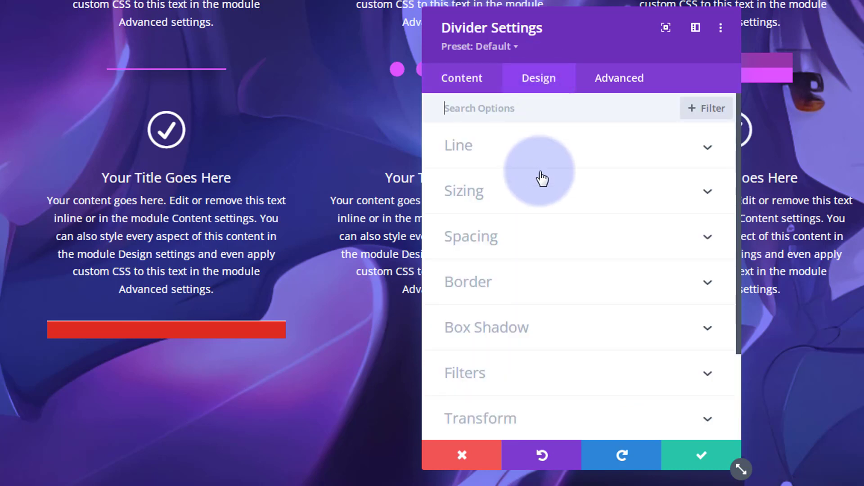
{"action": "left_click", "coordinate": [542, 153]}
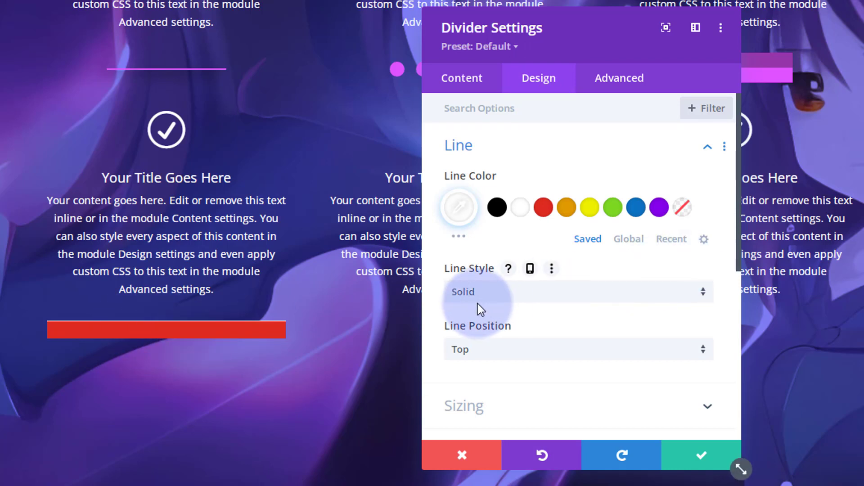
{"action": "left_click", "coordinate": [521, 357]}
{"action": "left_click", "coordinate": [516, 390]}
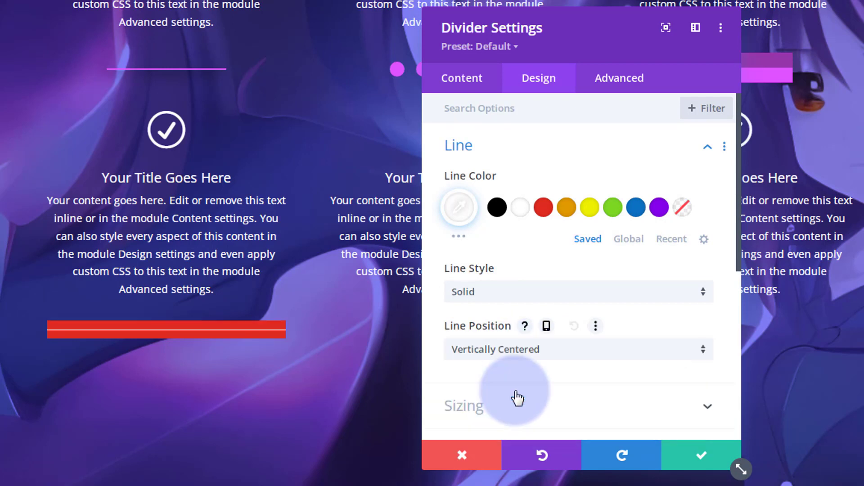
{"action": "left_click", "coordinate": [561, 356]}
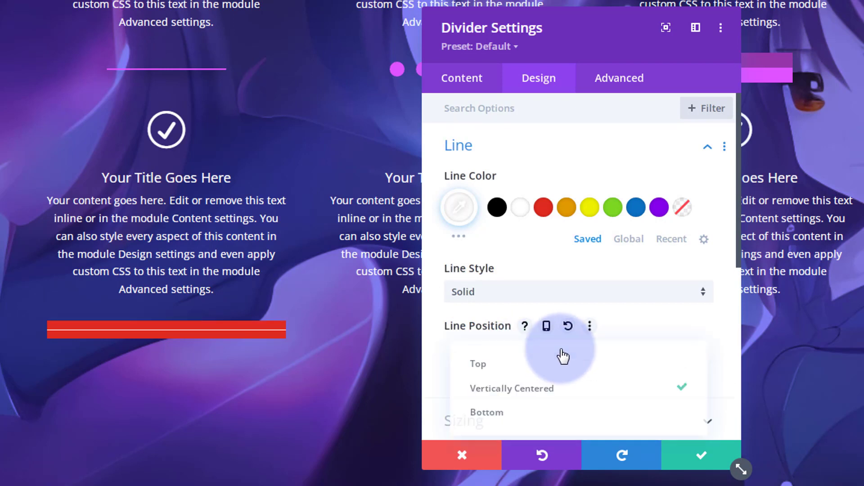
{"action": "left_click", "coordinate": [531, 416]}
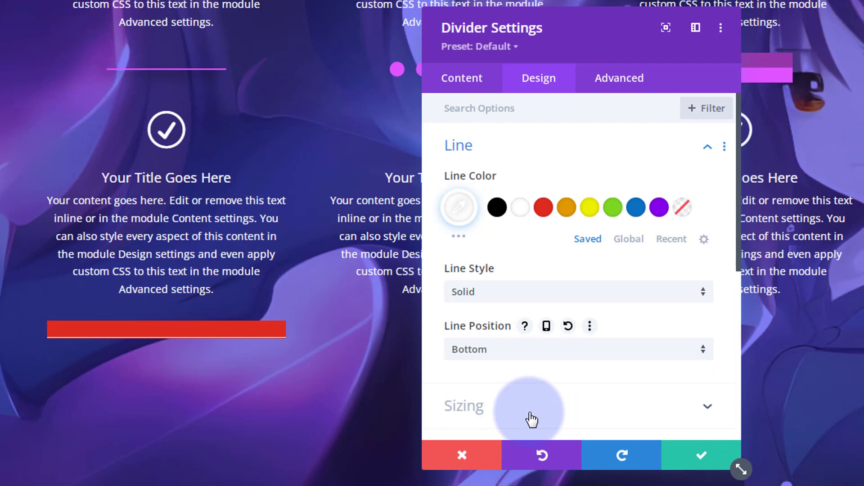
{"action": "left_click", "coordinate": [527, 357]}
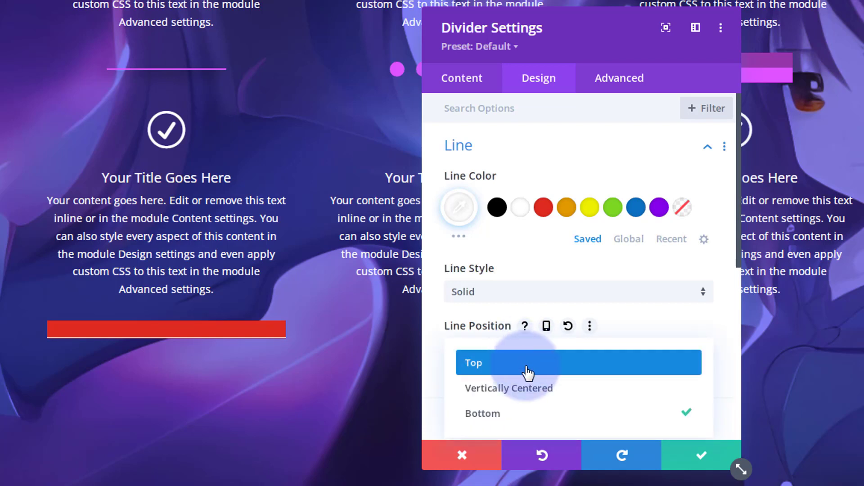
{"action": "left_click", "coordinate": [527, 386]}
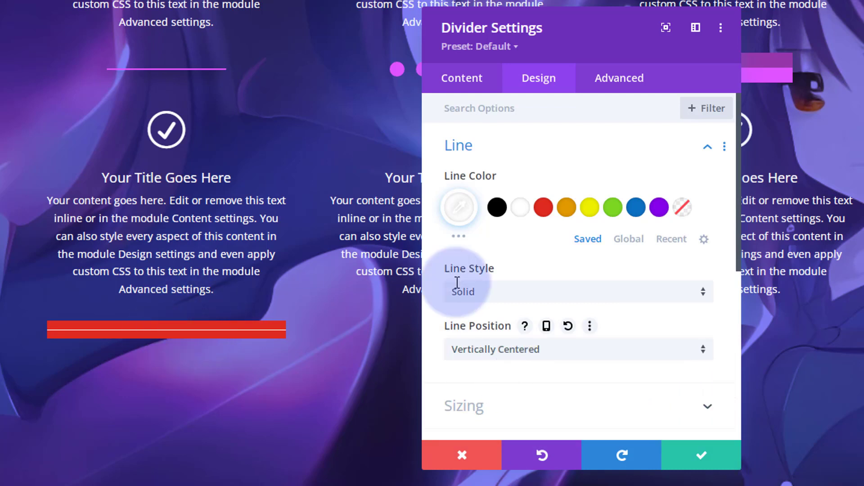
Remove the red background color from the divider module.
{"action": "left_click", "coordinate": [468, 81]}
{"action": "left_click", "coordinate": [548, 238]}
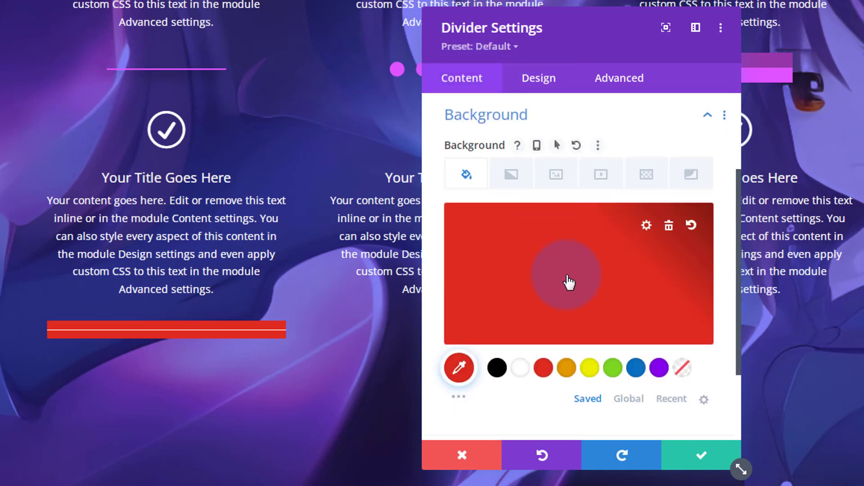
{"action": "left_click", "coordinate": [669, 229]}
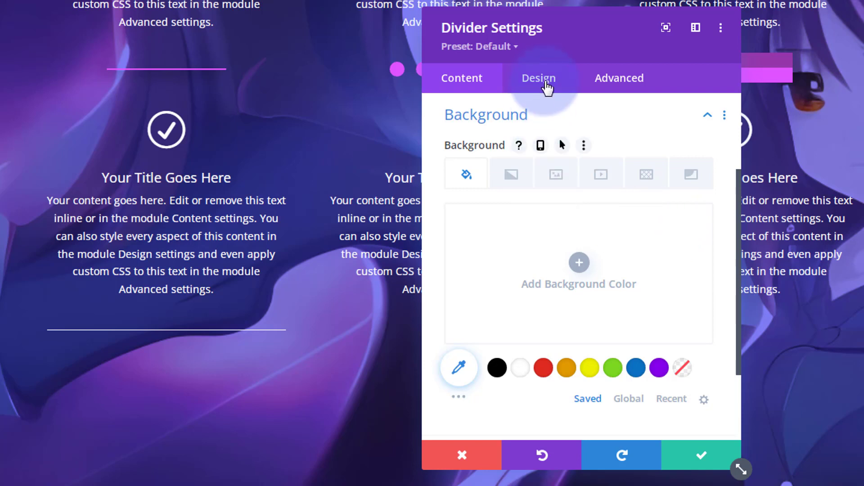
Set the divider's weight to 3px in its sizing settings.
{"action": "left_click", "coordinate": [543, 80]}
{"action": "left_click", "coordinate": [543, 145]}
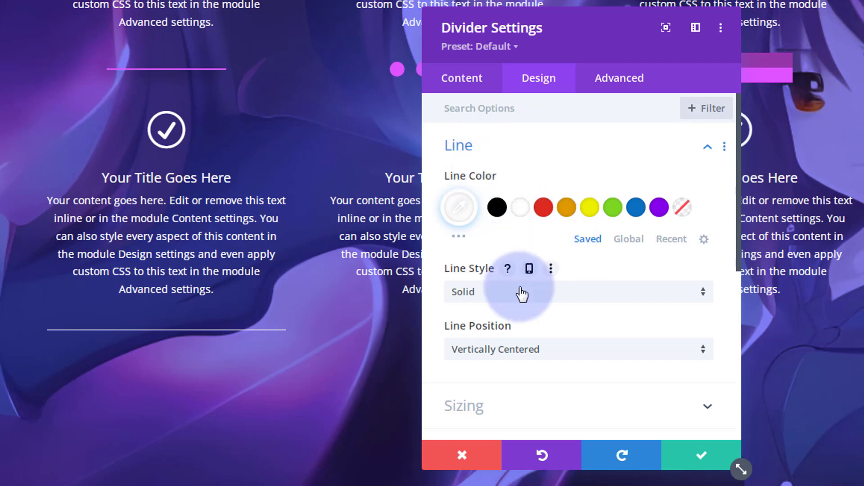
{"action": "scroll", "coordinate": [518, 306], "scroll_direction": "down", "scroll_amount": 3}
{"action": "left_click", "coordinate": [560, 343]}
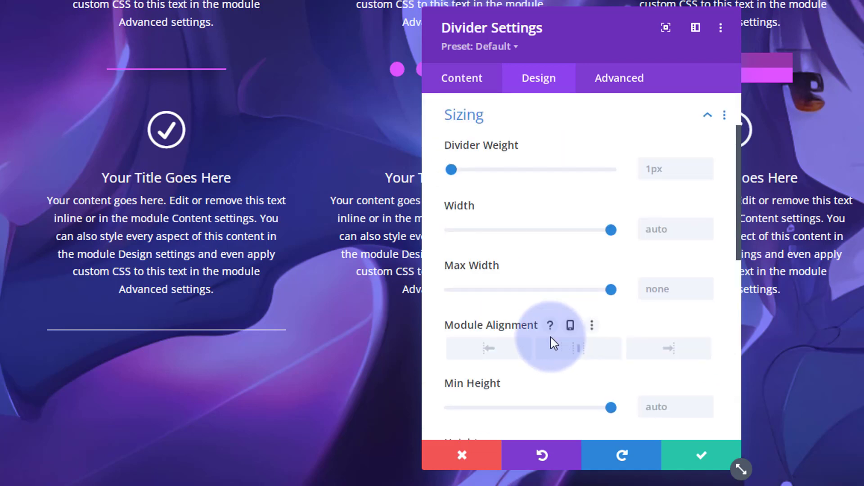
{"action": "left_click", "coordinate": [704, 165]}
{"action": "left_click", "coordinate": [704, 163]}
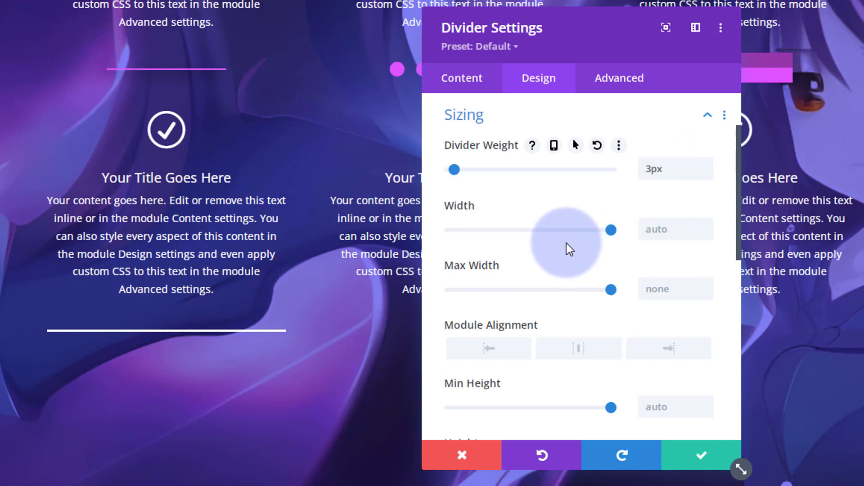
Try the divider centered at 52% width, and finish with left module alignment and a width of 100%.
{"action": "left_click_drag", "start_coordinate": [611, 229], "coordinate": [534, 232]}
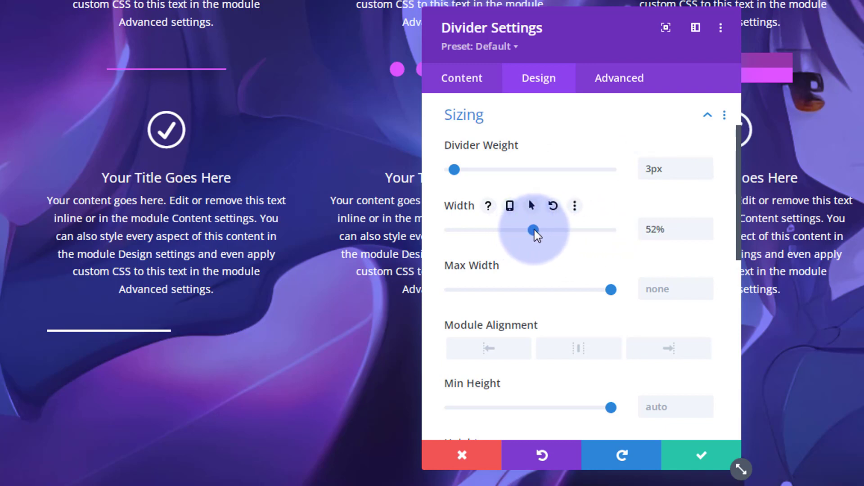
{"action": "left_click", "coordinate": [574, 351]}
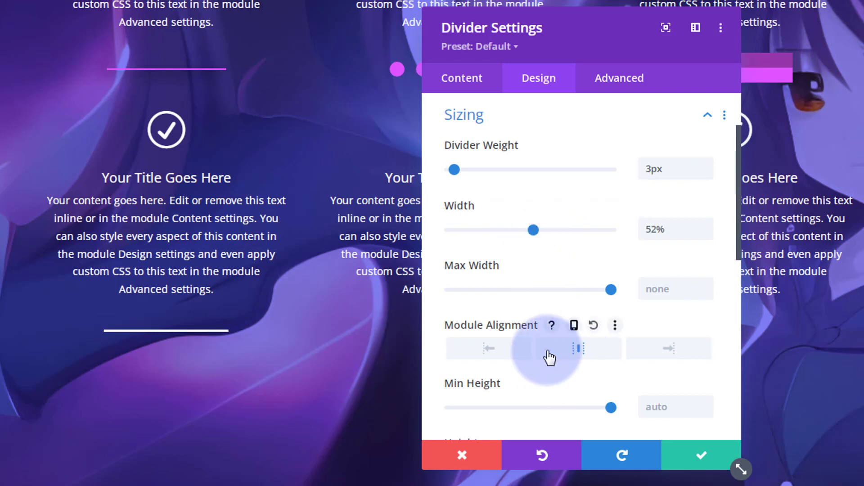
{"action": "left_click", "coordinate": [500, 354]}
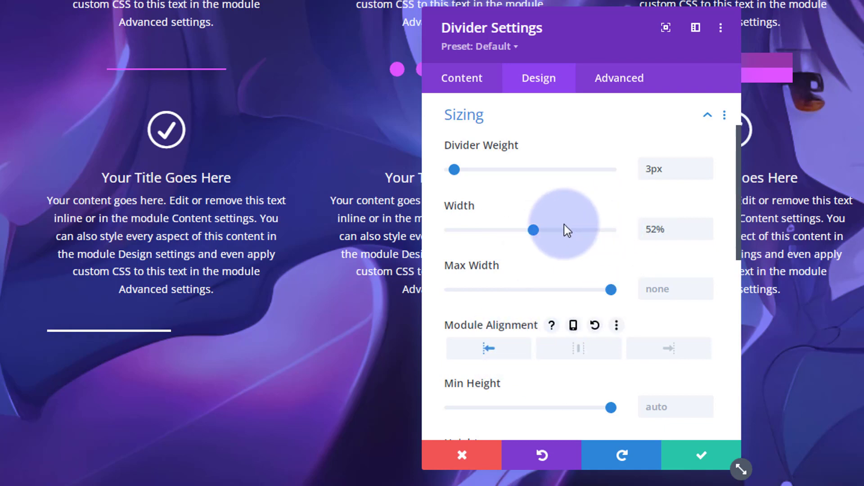
{"action": "left_click_drag", "start_coordinate": [533, 230], "coordinate": [626, 232]}
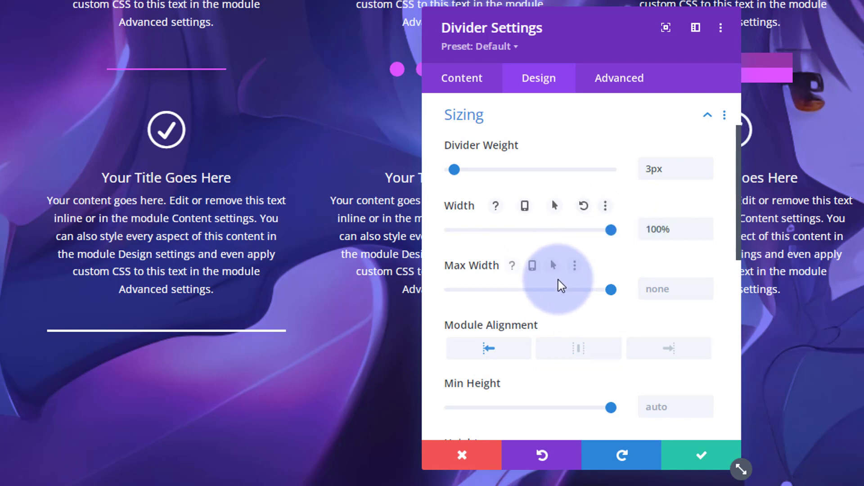
Try the Dashed and Dotted line styles on the divider.
{"action": "scroll", "coordinate": [558, 279], "scroll_direction": "up", "scroll_amount": 3}
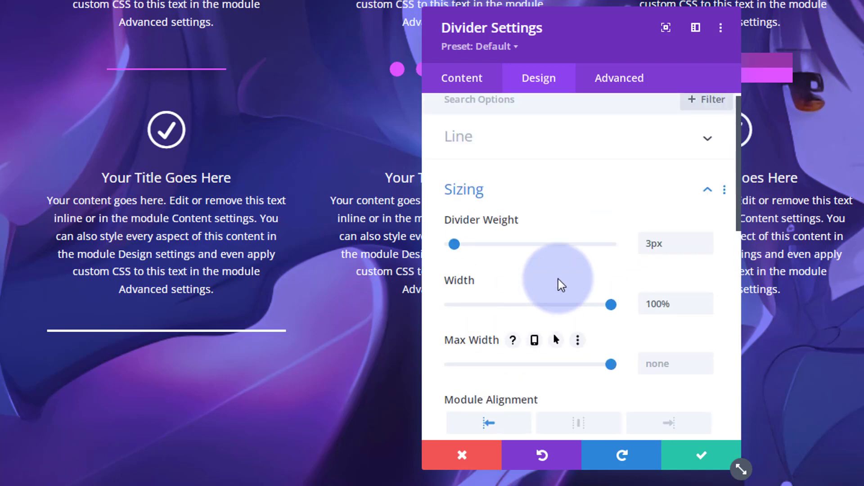
{"action": "left_click", "coordinate": [521, 155]}
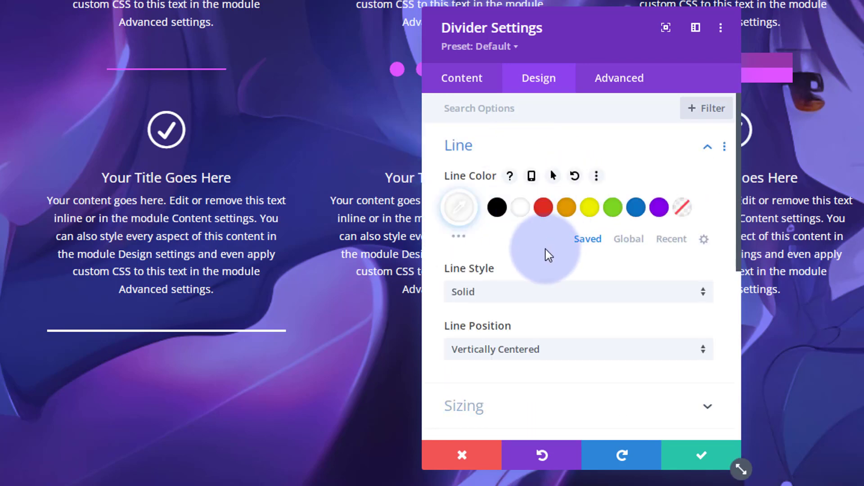
{"action": "scroll", "coordinate": [545, 249], "scroll_direction": "down", "scroll_amount": 1}
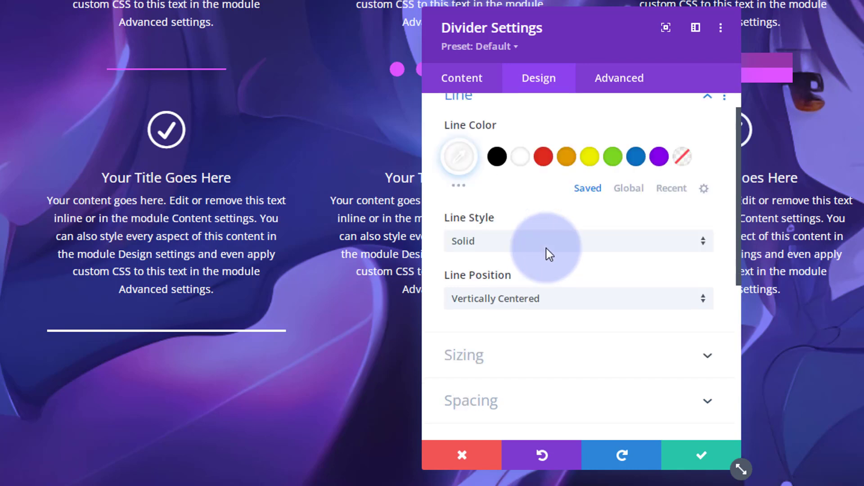
{"action": "scroll", "coordinate": [547, 248], "scroll_direction": "down", "scroll_amount": 1}
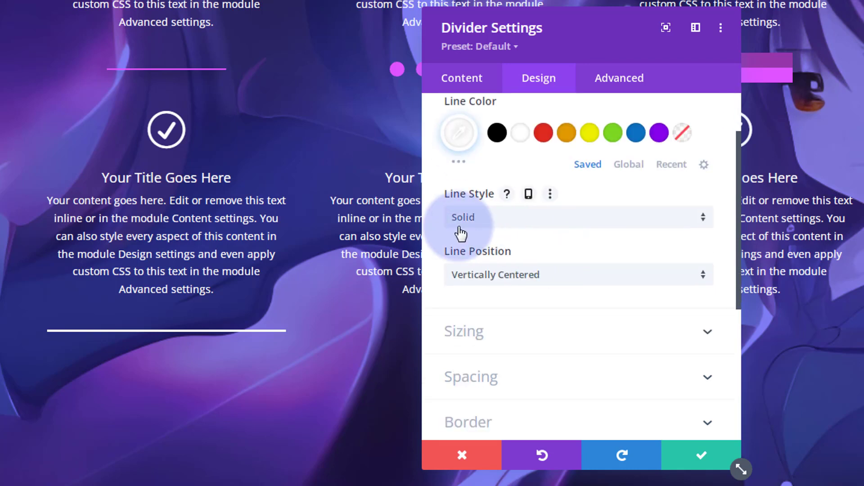
{"action": "left_click", "coordinate": [557, 224]}
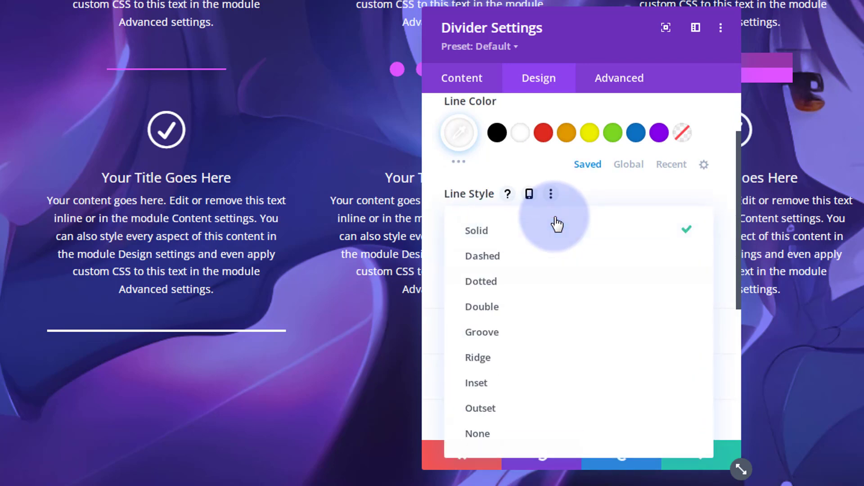
{"action": "left_click", "coordinate": [548, 261]}
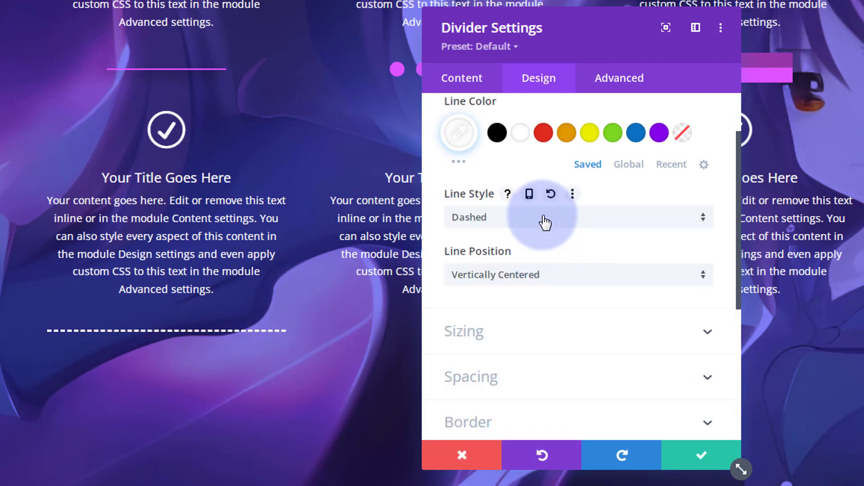
{"action": "left_click", "coordinate": [546, 219]}
{"action": "left_click", "coordinate": [556, 286]}
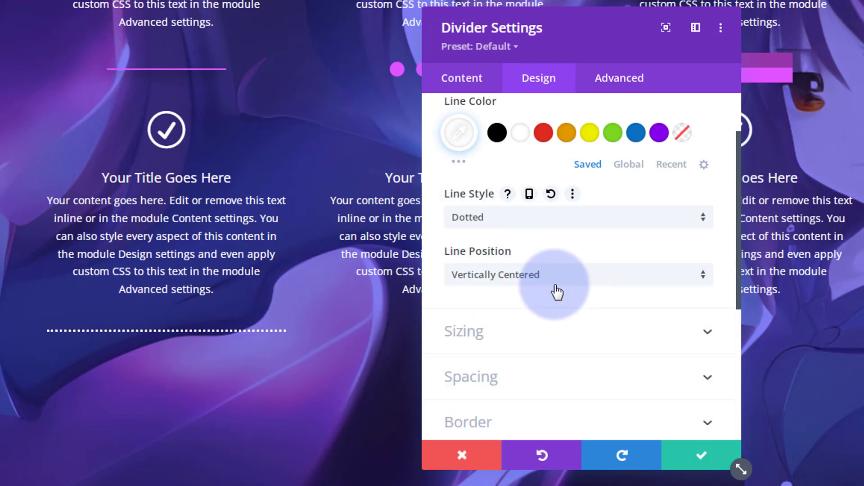
Try the Double, Groove and Ridge line styles on the divider.
{"action": "left_click", "coordinate": [554, 228]}
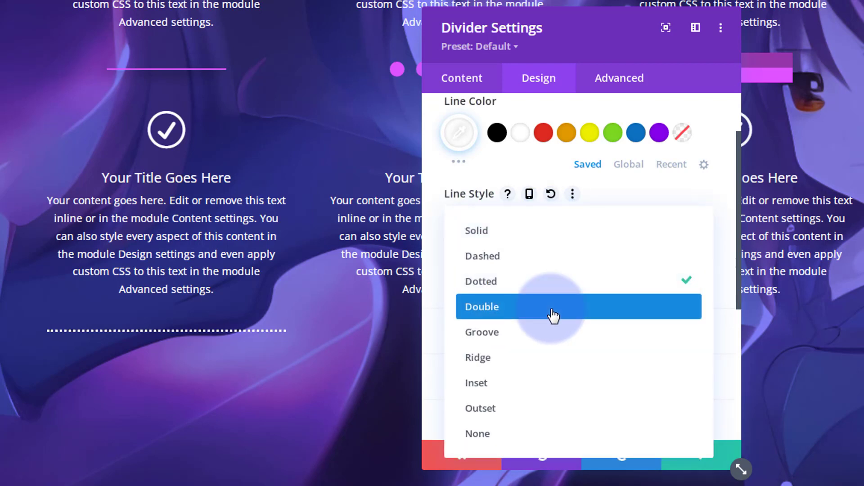
{"action": "left_click", "coordinate": [553, 316]}
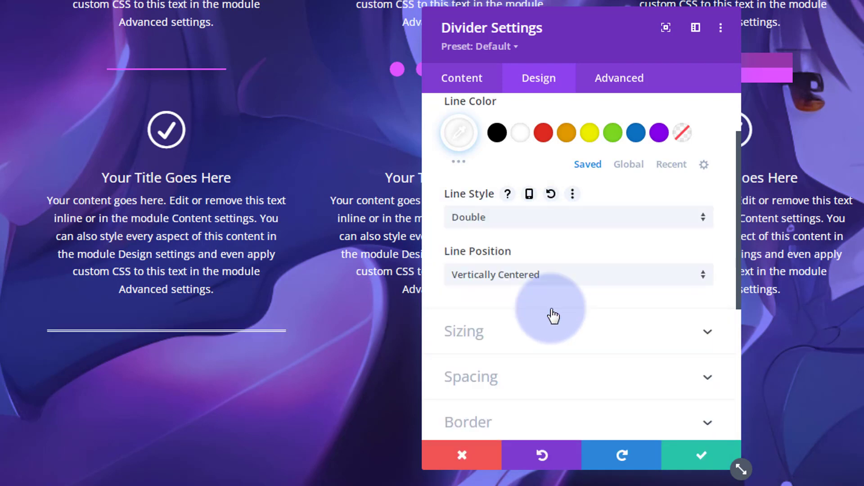
{"action": "left_click", "coordinate": [538, 220]}
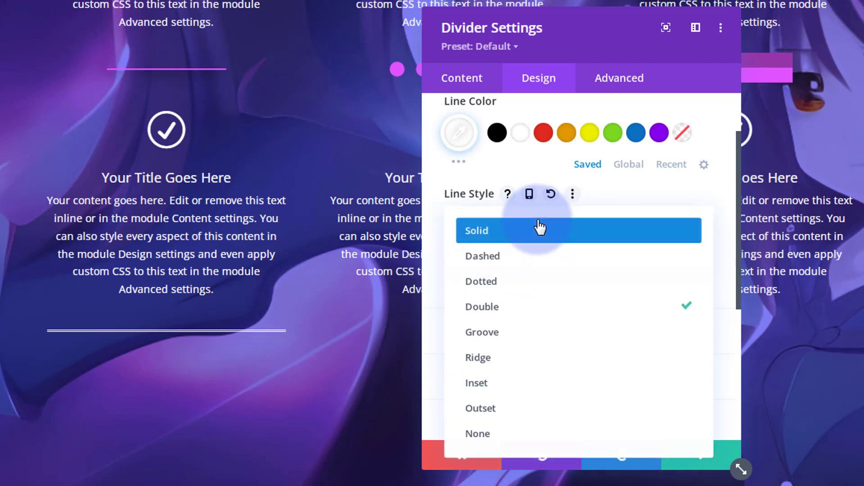
{"action": "left_click", "coordinate": [549, 339]}
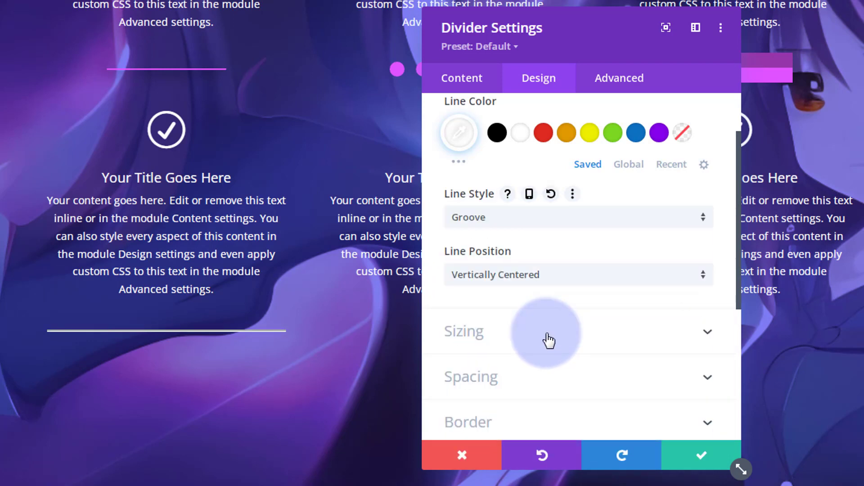
{"action": "left_click", "coordinate": [536, 230]}
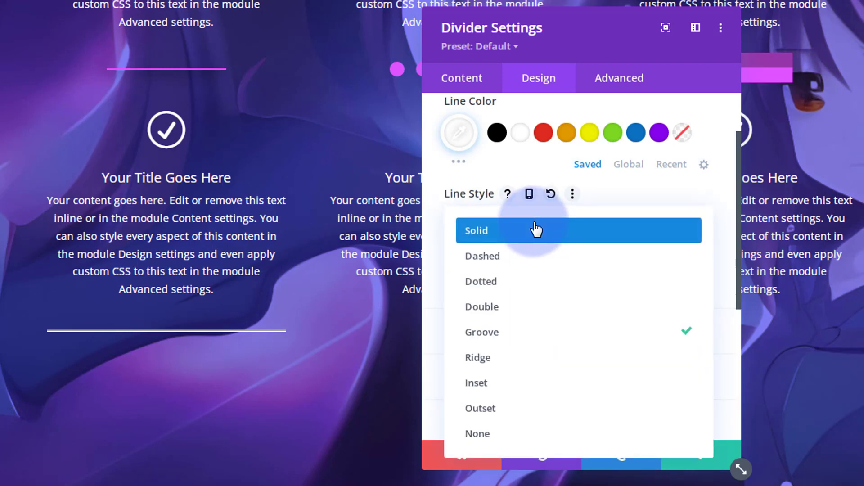
{"action": "left_click", "coordinate": [525, 363]}
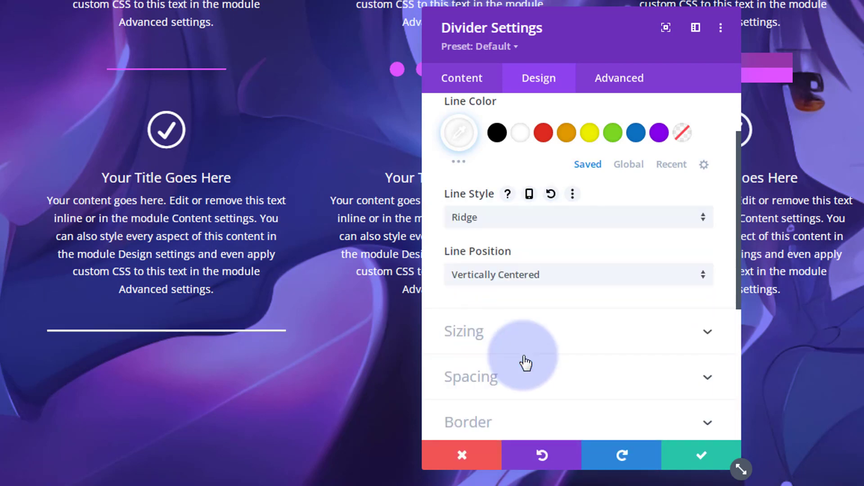
Try the Inset, Outset and None line styles on the divider, and return the line style to Solid.
{"action": "left_click", "coordinate": [514, 223]}
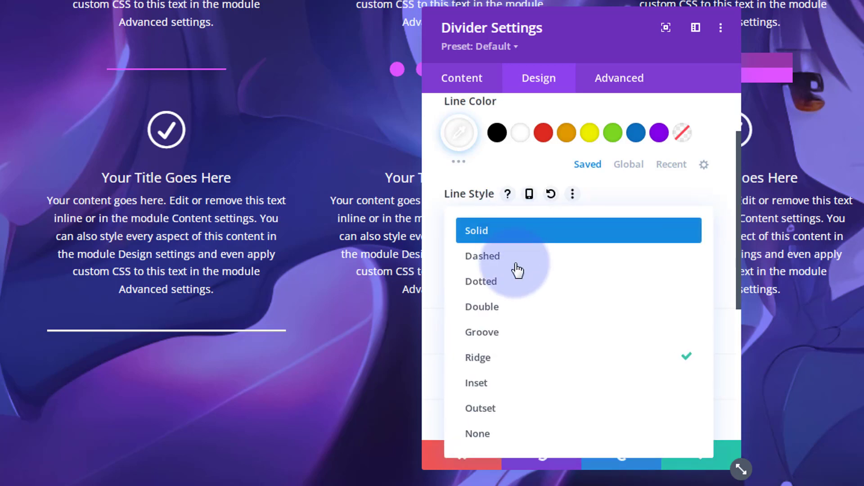
{"action": "left_click", "coordinate": [518, 386]}
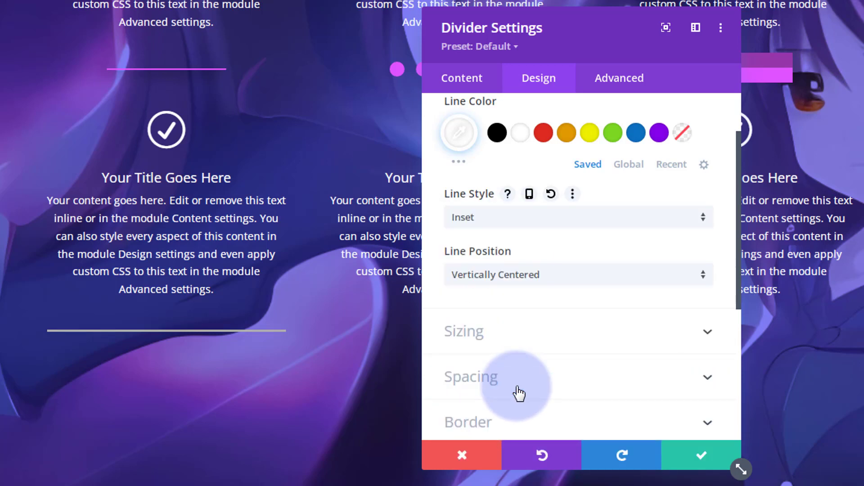
{"action": "left_click", "coordinate": [517, 228]}
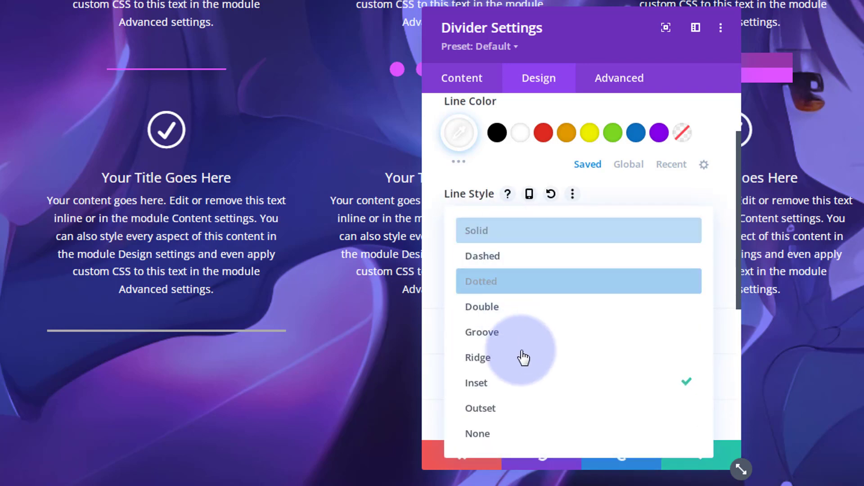
{"action": "left_click", "coordinate": [525, 408]}
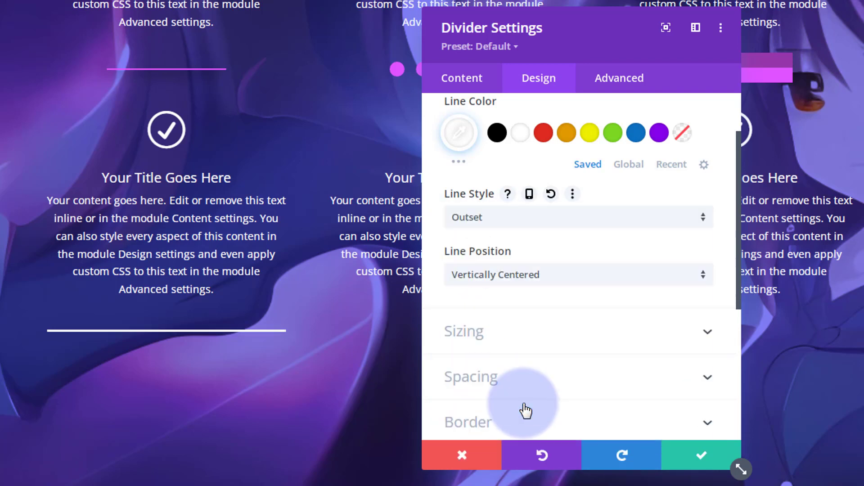
{"action": "left_click", "coordinate": [533, 225]}
{"action": "left_click", "coordinate": [516, 435]}
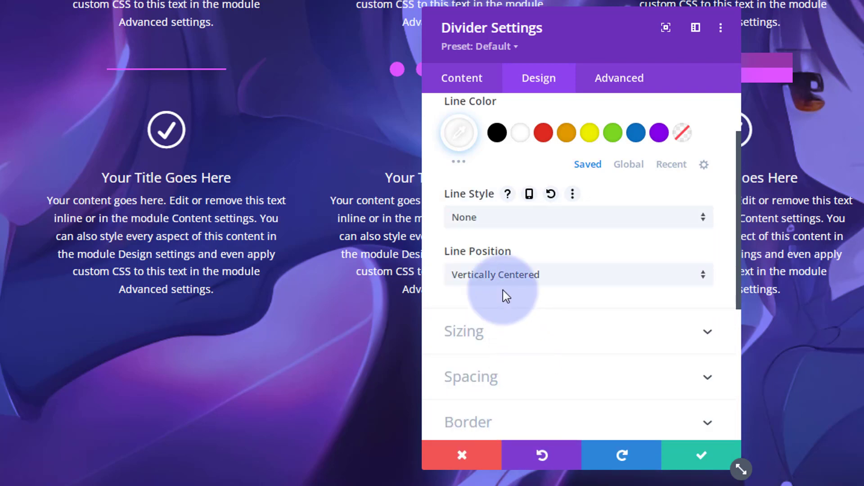
{"action": "left_click", "coordinate": [498, 222]}
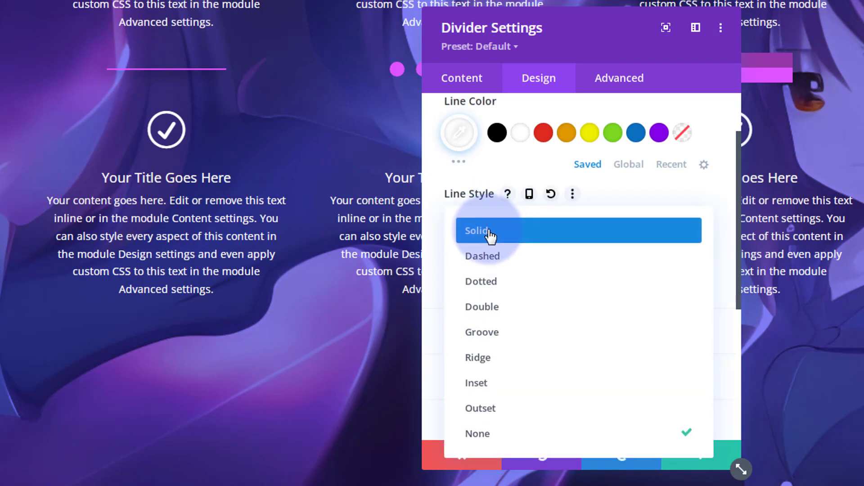
{"action": "left_click", "coordinate": [487, 239]}
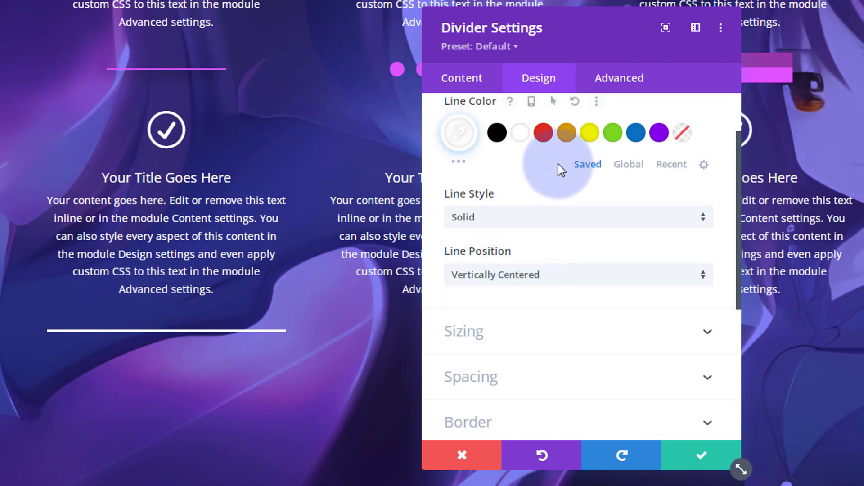
Try linked top and bottom padding of 50px on the divider, and clear both padding values.
{"action": "left_click", "coordinate": [535, 381]}
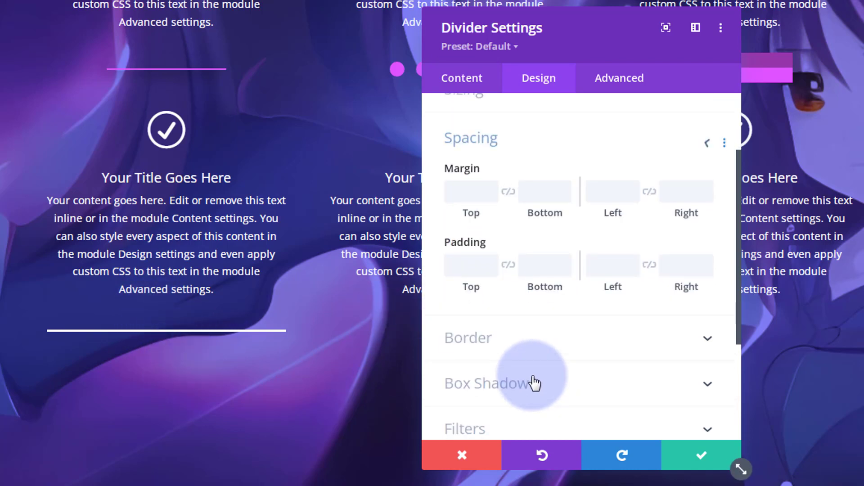
{"action": "left_click", "coordinate": [464, 242]}
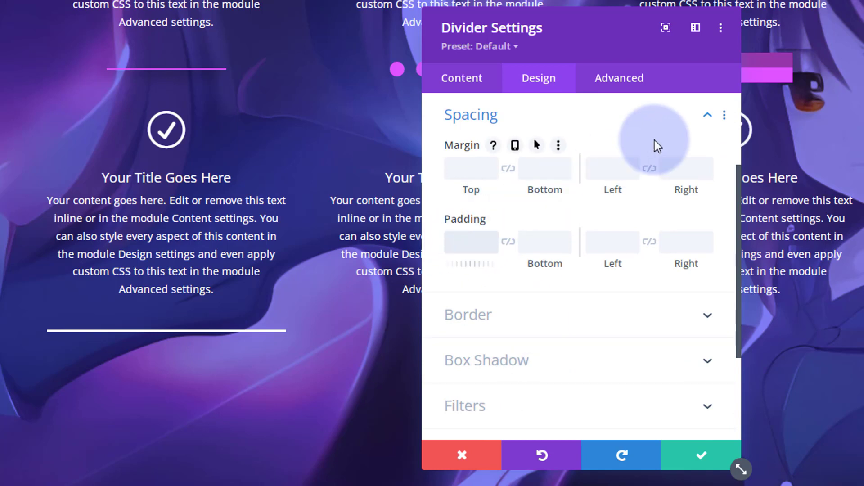
{"action": "type", "text": "50px"}
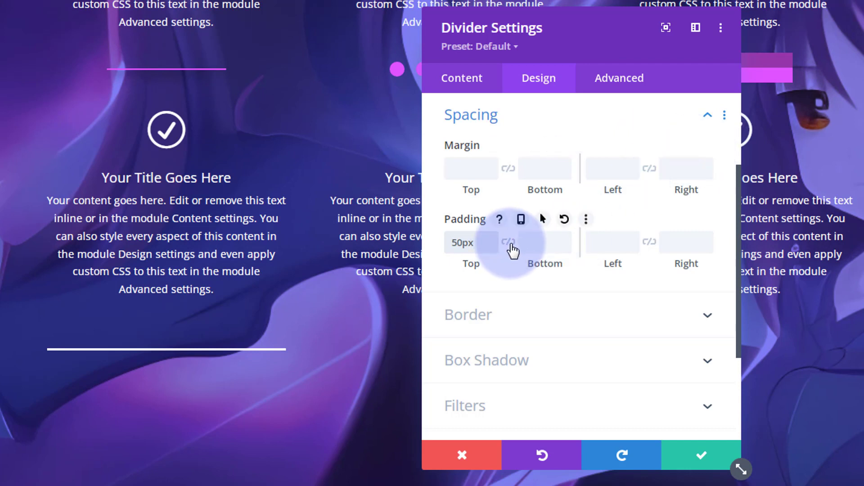
{"action": "left_click", "coordinate": [509, 243]}
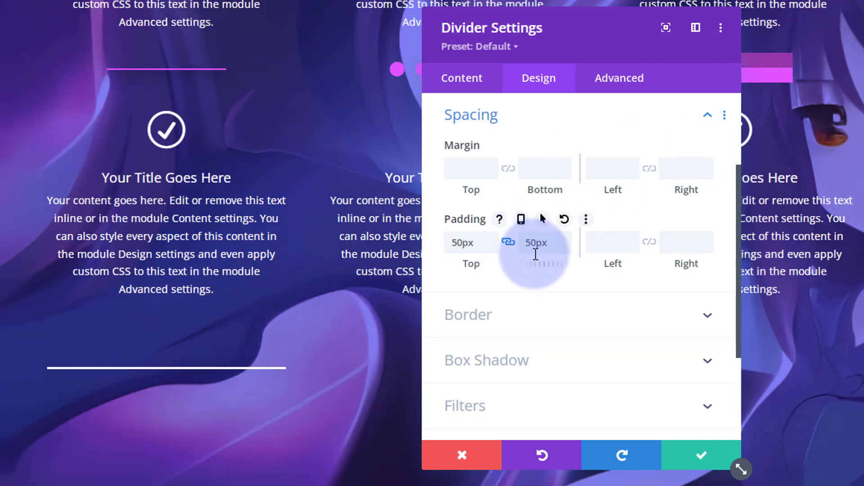
{"action": "left_click_drag", "start_coordinate": [551, 242], "coordinate": [522, 241]}
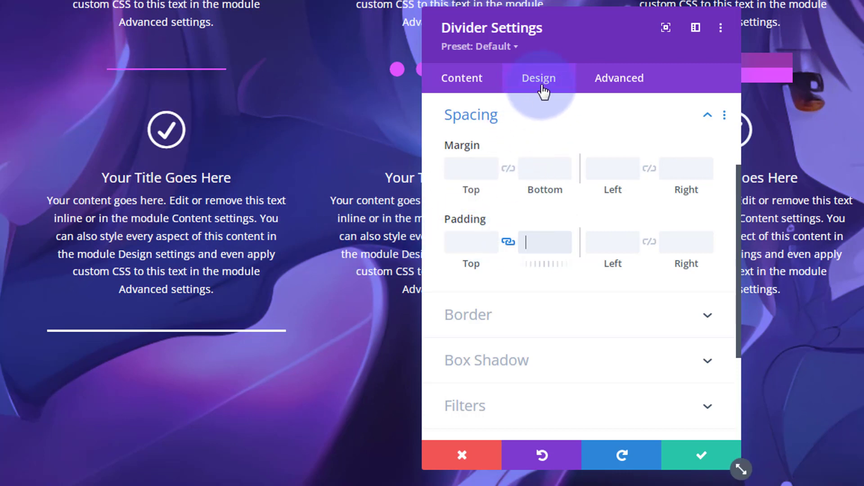
{"action": "left_click", "coordinate": [546, 125]}
Set the divider's weight to 2px and its width to 50% with center module alignment.
{"action": "scroll", "coordinate": [527, 210], "scroll_direction": "up", "scroll_amount": 3}
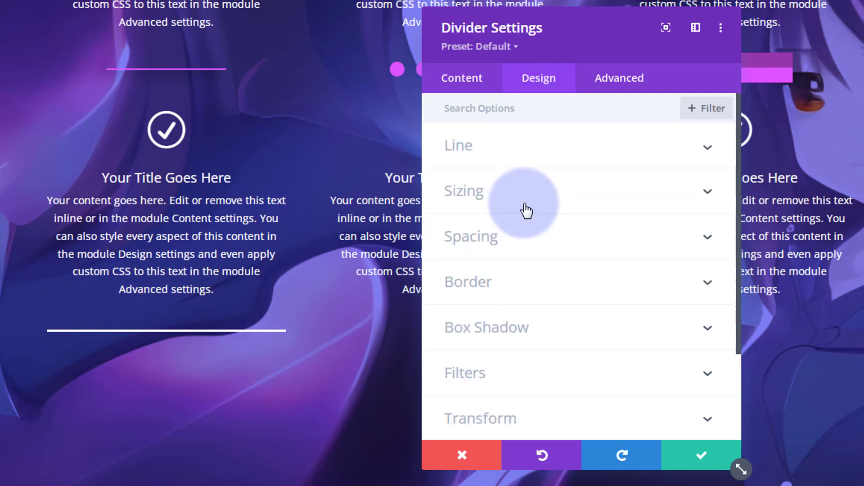
{"action": "left_click", "coordinate": [522, 195]}
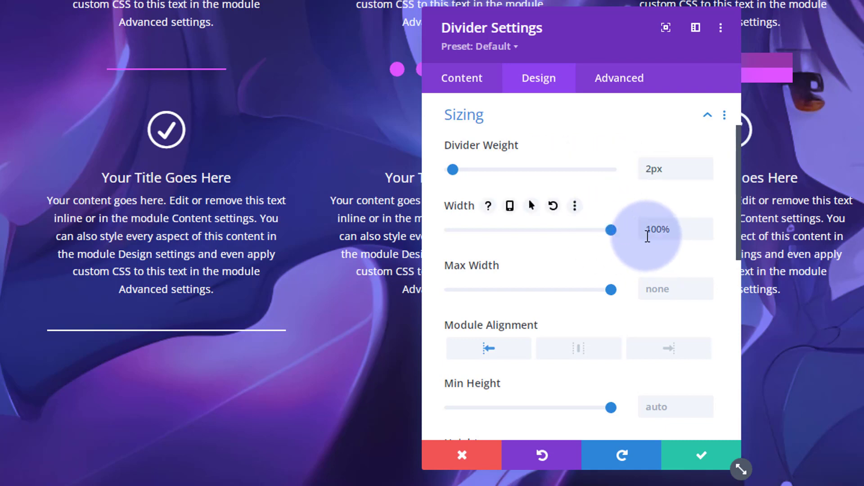
{"action": "left_click_drag", "start_coordinate": [649, 231], "coordinate": [678, 230]}
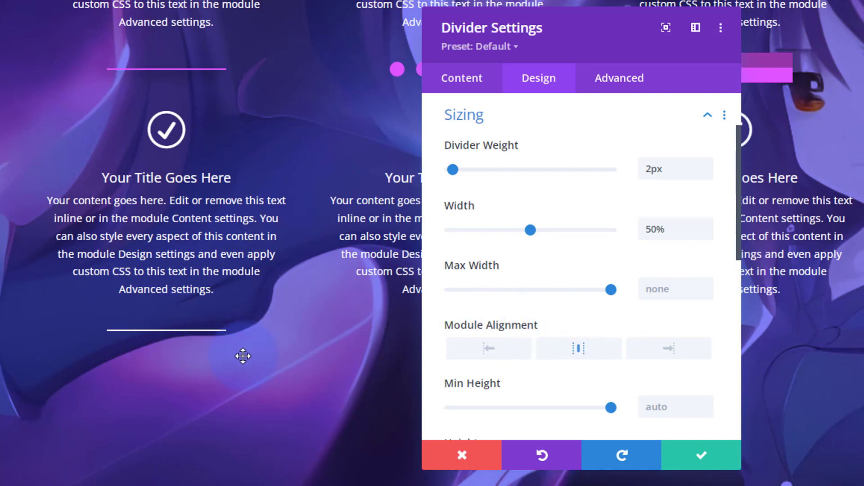
{"action": "left_click", "coordinate": [659, 169]}
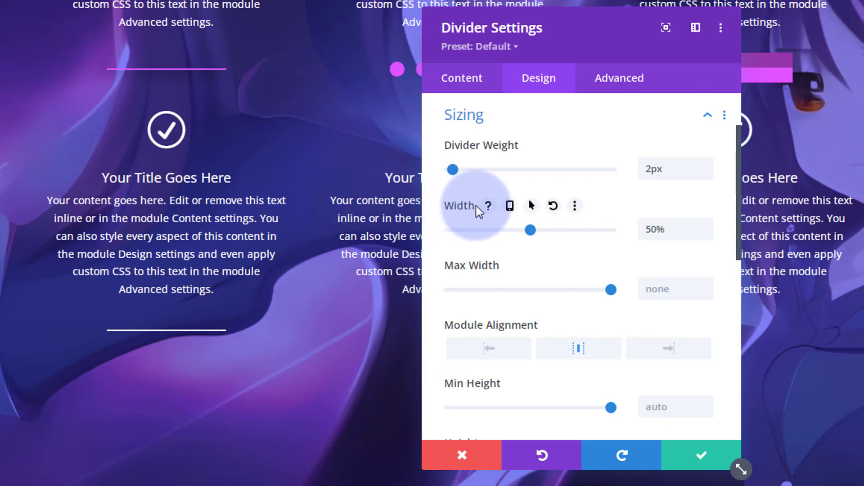
Enable a hover state for the divider's width, set the hover width to 25%, and return to the desktop value.
{"action": "left_click", "coordinate": [532, 207]}
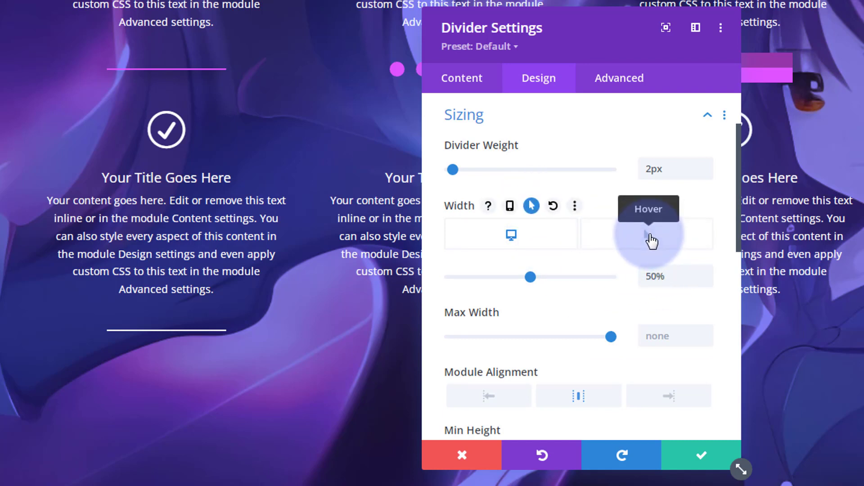
{"action": "left_click", "coordinate": [650, 237]}
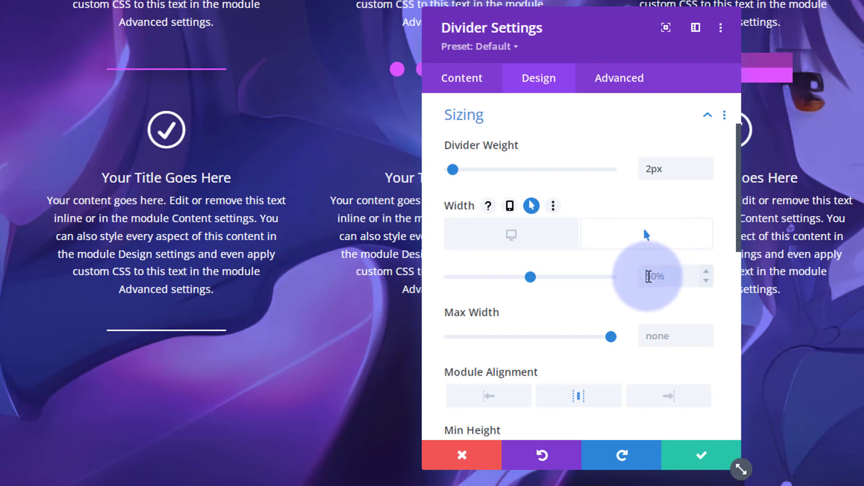
{"action": "left_click", "coordinate": [674, 270]}
{"action": "type", "text": "25%"}
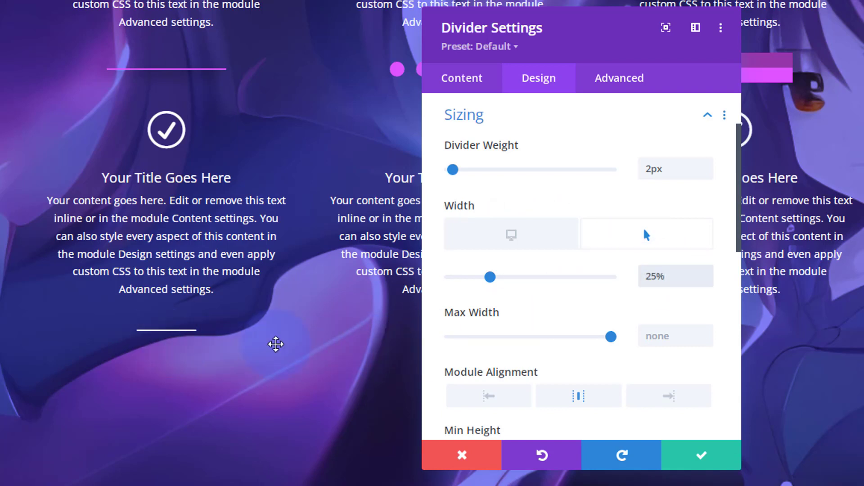
{"action": "left_click", "coordinate": [515, 235]}
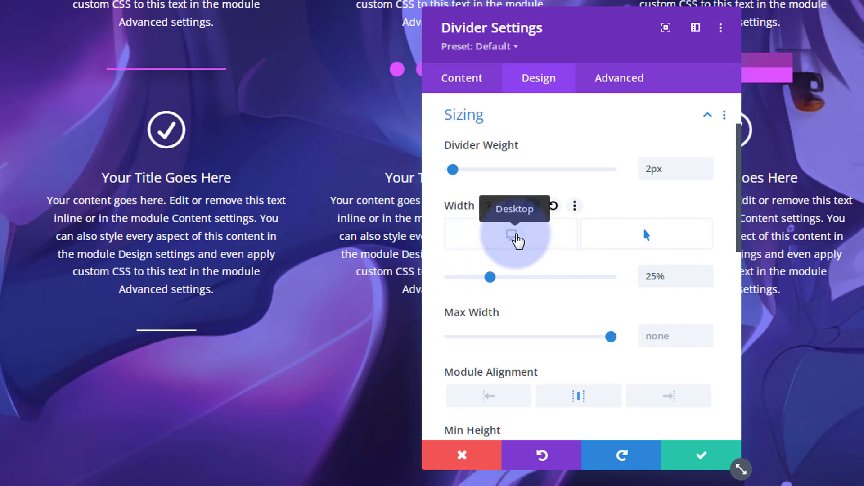
{"action": "left_click", "coordinate": [518, 241]}
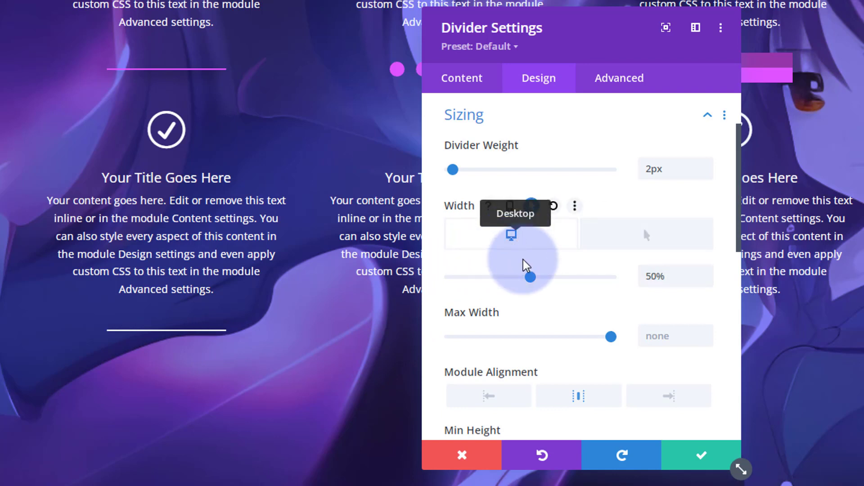
{"action": "scroll", "coordinate": [563, 304], "scroll_direction": "down", "scroll_amount": 2}
{"action": "scroll", "coordinate": [566, 305], "scroll_direction": "down", "scroll_amount": 7}
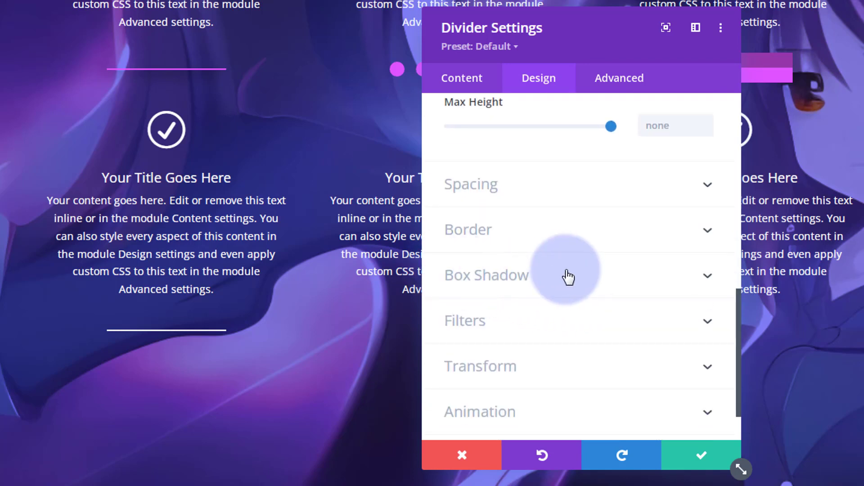
Add a box shadow to the divider using the soft all-around preset with a white shadow color.
{"action": "left_click", "coordinate": [569, 280]}
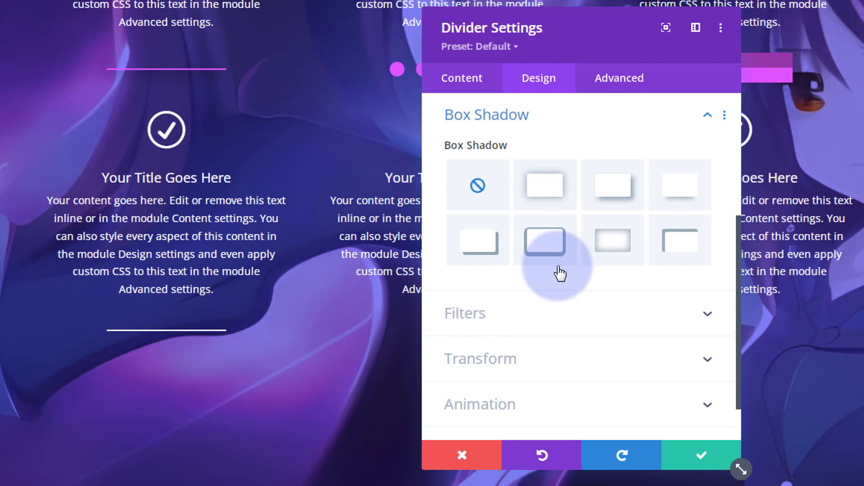
{"action": "left_click", "coordinate": [543, 194]}
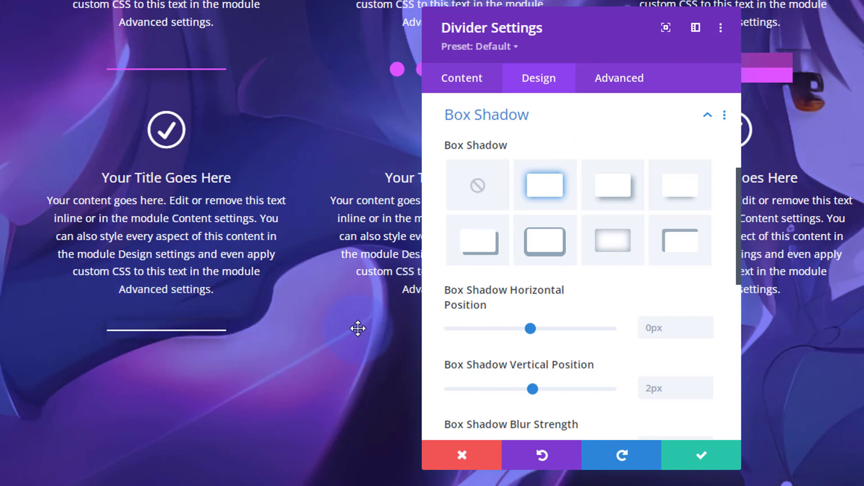
{"action": "scroll", "coordinate": [584, 341], "scroll_direction": "down", "scroll_amount": 8}
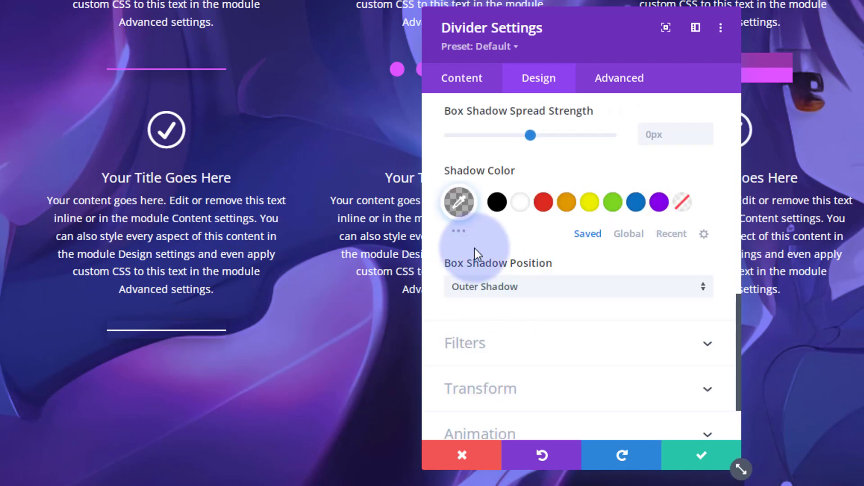
{"action": "left_click", "coordinate": [521, 204]}
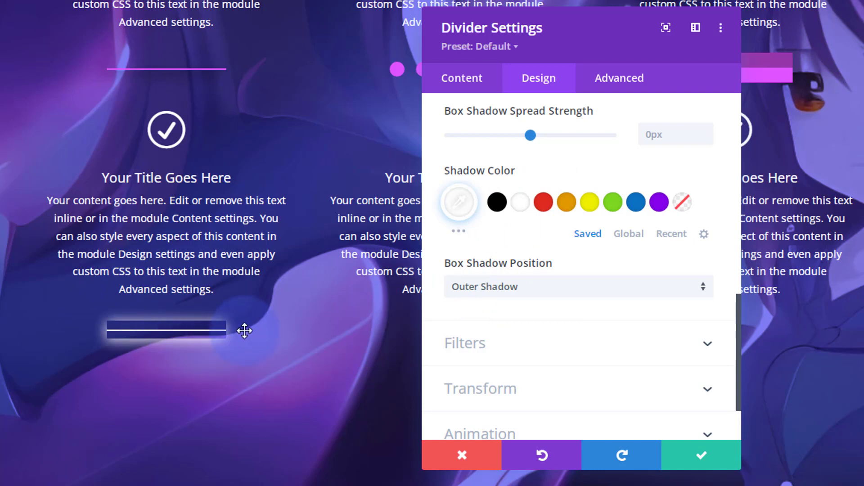
Try #D2FF57 as the divider's shadow color, and settle on red from the extended color palette.
{"action": "left_click", "coordinate": [459, 232]}
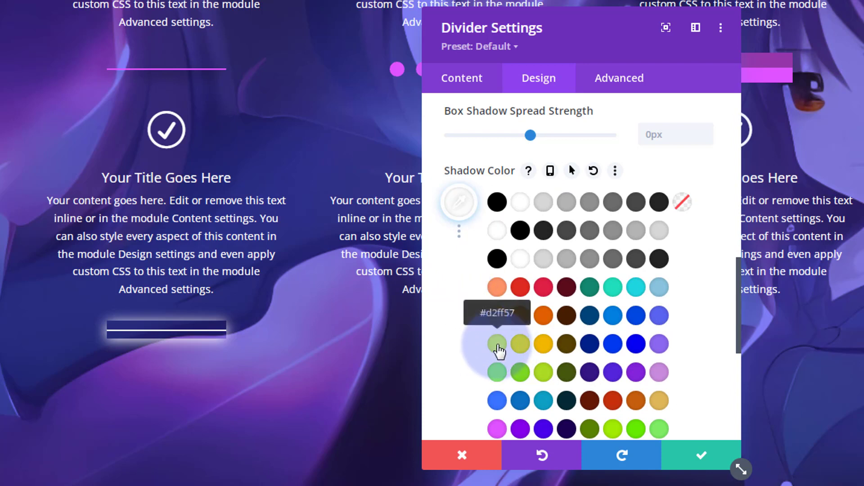
{"action": "left_click", "coordinate": [498, 347]}
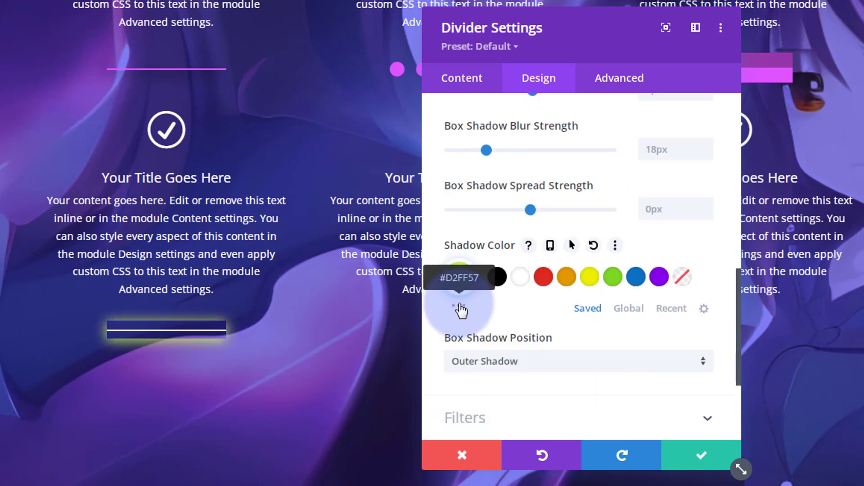
{"action": "left_click", "coordinate": [460, 308]}
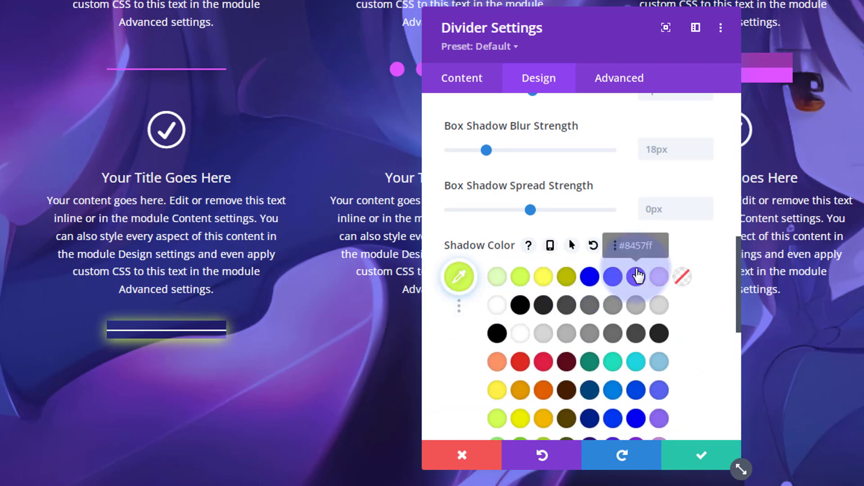
{"action": "left_click", "coordinate": [521, 363]}
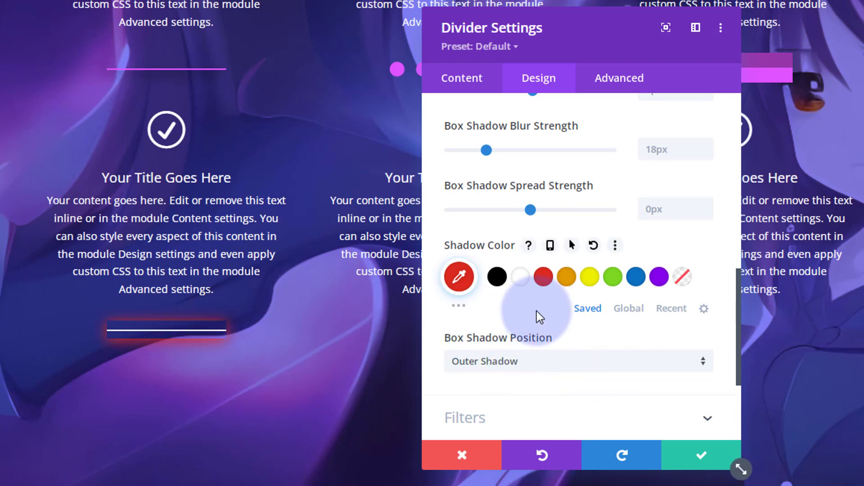
Set the divider's height to 5px in its sizing options and save the module settings.
{"action": "scroll", "coordinate": [537, 312], "scroll_direction": "up", "scroll_amount": 8}
{"action": "scroll", "coordinate": [537, 316], "scroll_direction": "up", "scroll_amount": 3}
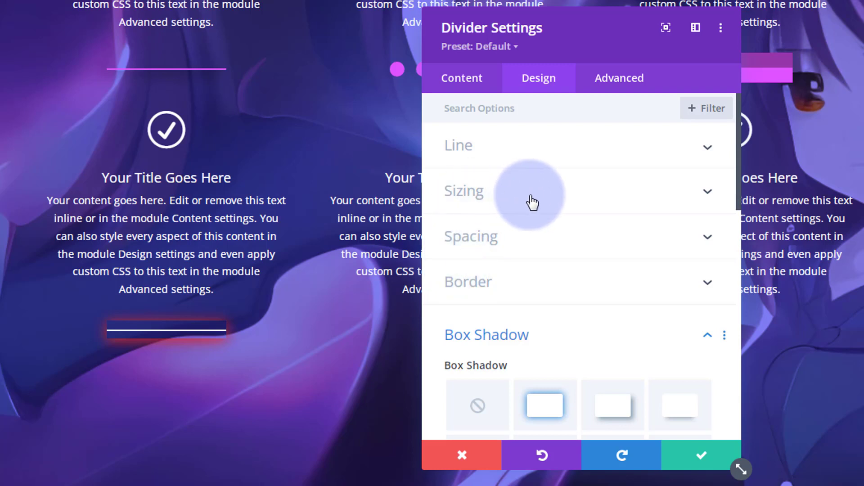
{"action": "left_click", "coordinate": [547, 201]}
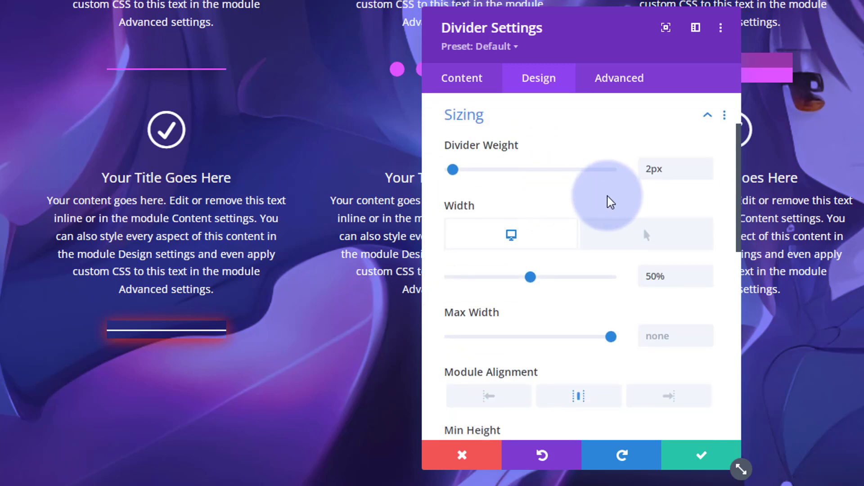
{"action": "scroll", "coordinate": [587, 248], "scroll_direction": "down", "scroll_amount": 5}
{"action": "scroll", "coordinate": [575, 259], "scroll_direction": "down", "scroll_amount": 2}
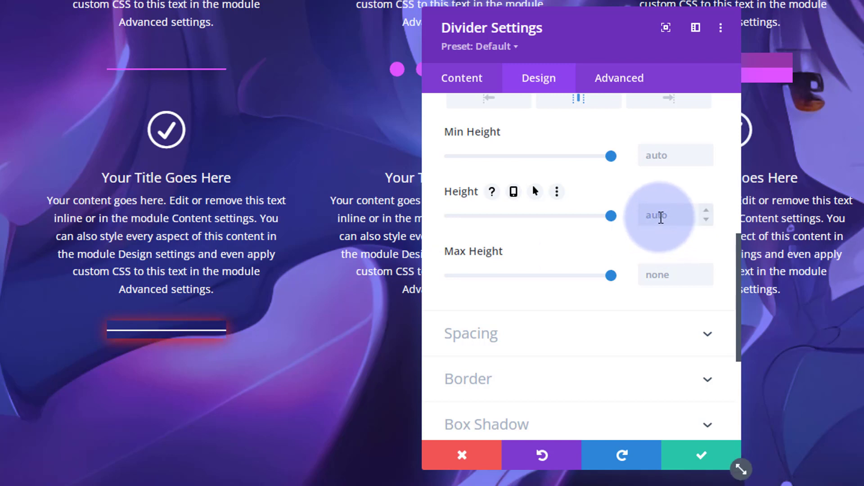
{"action": "double_click", "coordinate": [661, 218]}
{"action": "type", "text": "5"}
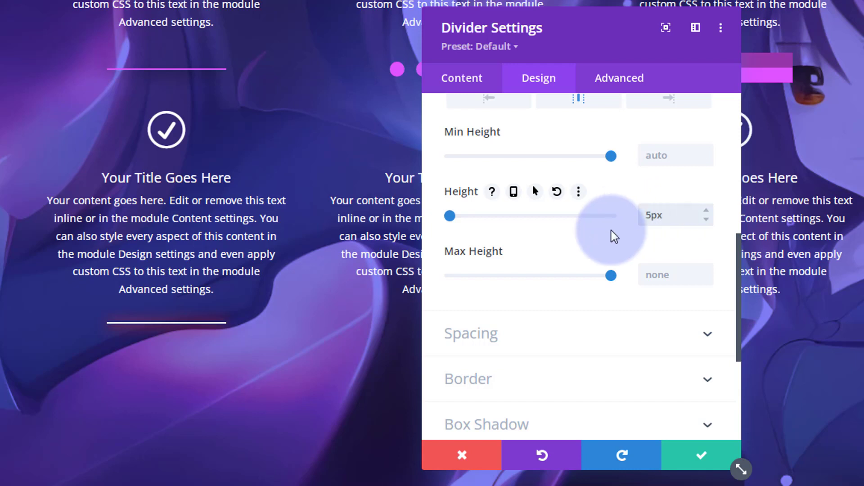
{"action": "left_click", "coordinate": [690, 456]}
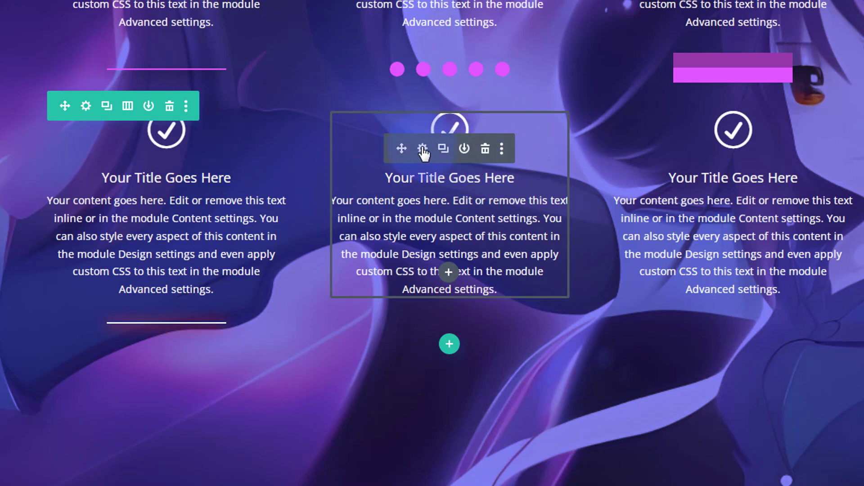
Insert a Divider module below the blurb in the middle column of the lower row.
{"action": "left_click", "coordinate": [450, 273]}
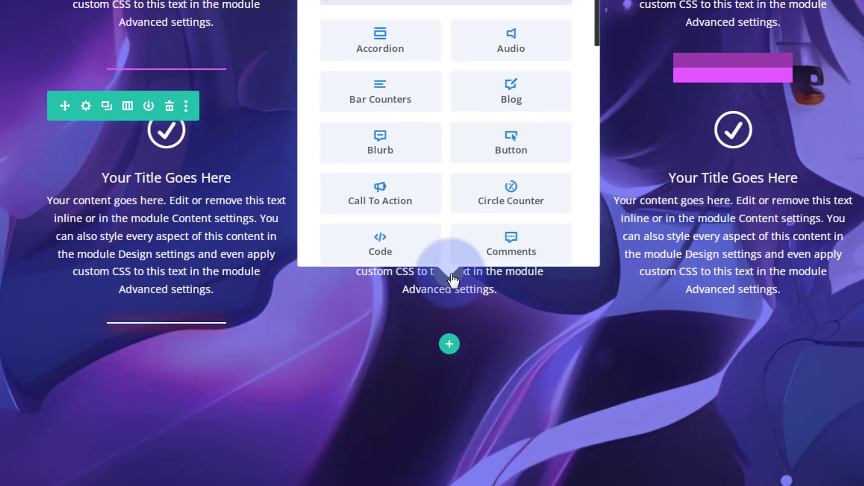
{"action": "scroll", "coordinate": [428, 168], "scroll_direction": "down", "scroll_amount": 2}
{"action": "scroll", "coordinate": [428, 169], "scroll_direction": "down", "scroll_amount": 2}
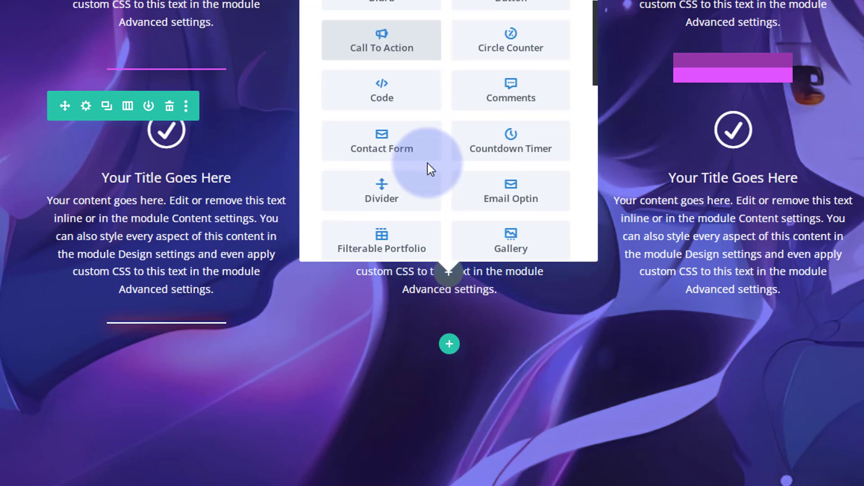
{"action": "left_click", "coordinate": [384, 195]}
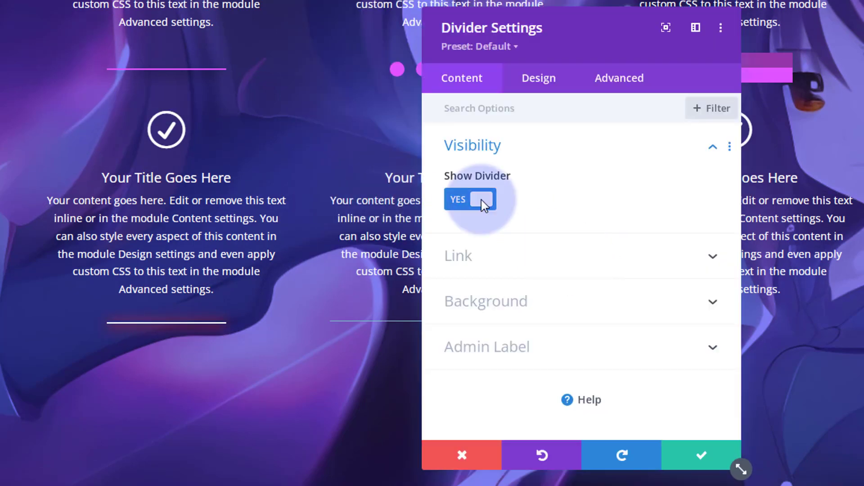
Give the new divider a white (#ffffff) line with the Dotted style and the Vertically Centered position.
{"action": "left_click", "coordinate": [544, 86]}
{"action": "left_click_drag", "start_coordinate": [600, 48], "coordinate": [789, 40]}
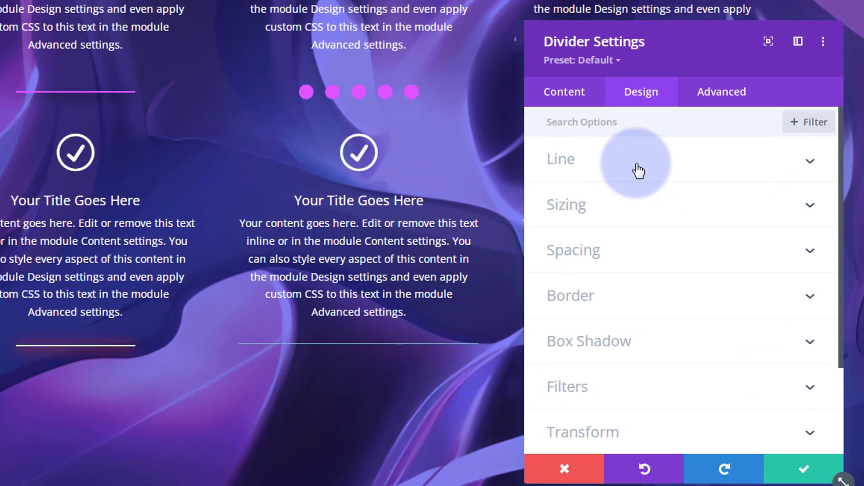
{"action": "left_click", "coordinate": [636, 169]}
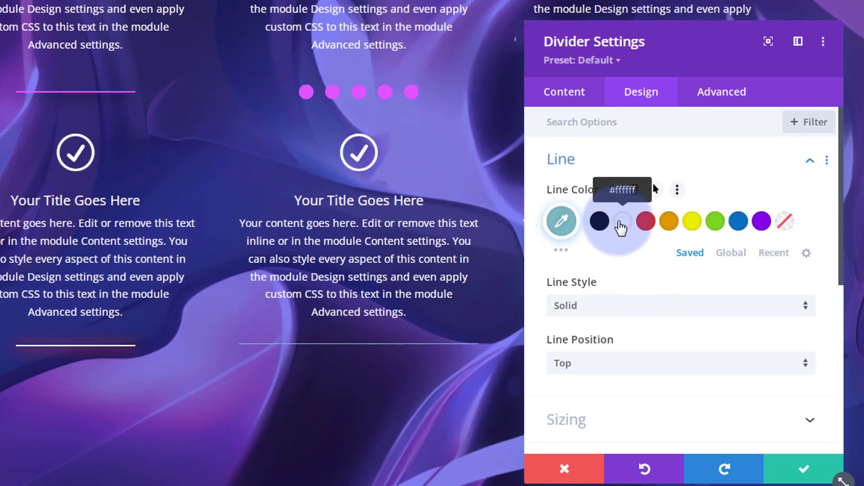
{"action": "left_click", "coordinate": [621, 223]}
{"action": "left_click", "coordinate": [629, 317]}
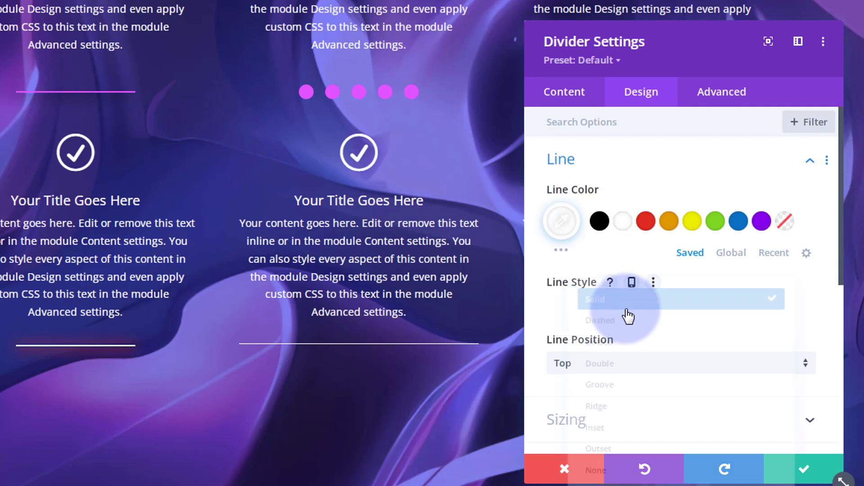
{"action": "left_click", "coordinate": [626, 335]}
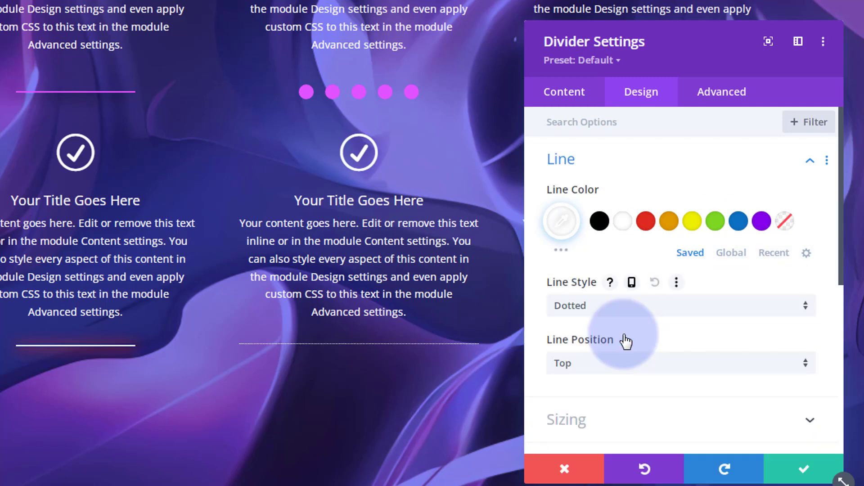
{"action": "scroll", "coordinate": [624, 341], "scroll_direction": "down", "scroll_amount": 3}
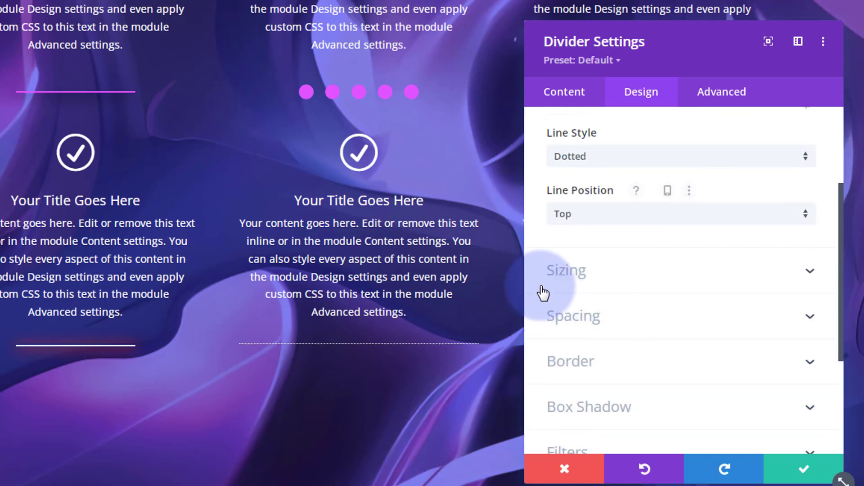
{"action": "left_click", "coordinate": [629, 216]}
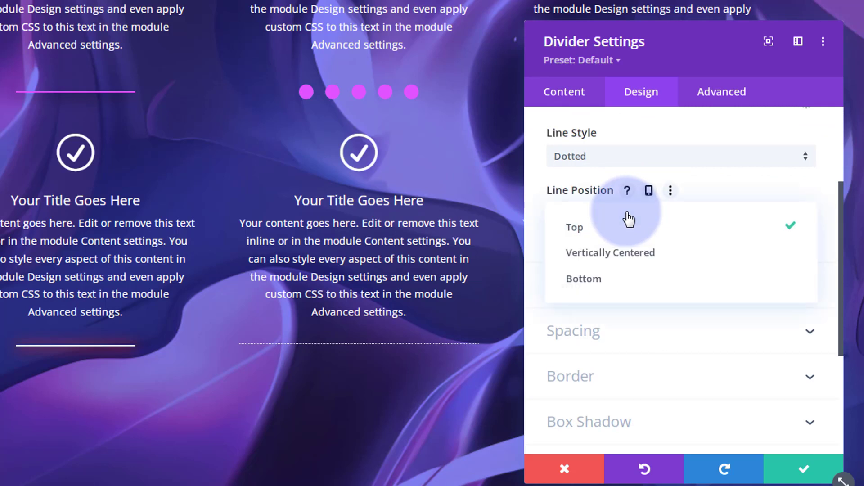
{"action": "left_click", "coordinate": [629, 263]}
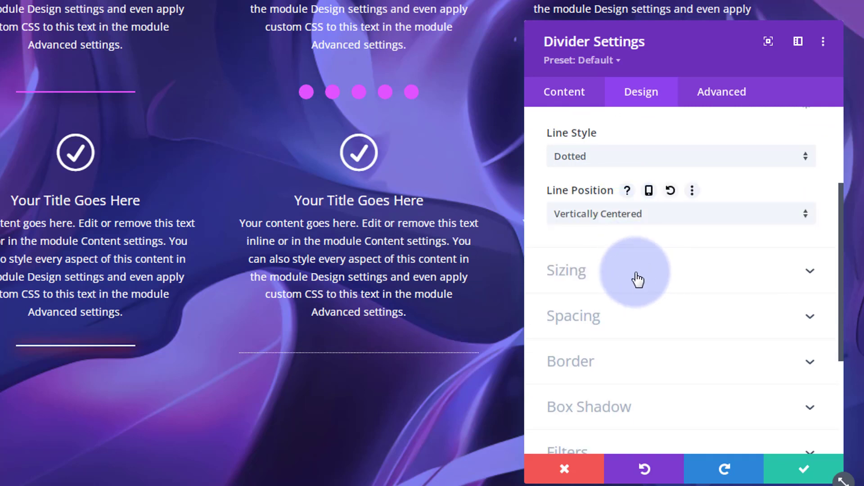
Set the dotted divider's weight to 18px and its width to 50% with center module alignment.
{"action": "left_click", "coordinate": [637, 279]}
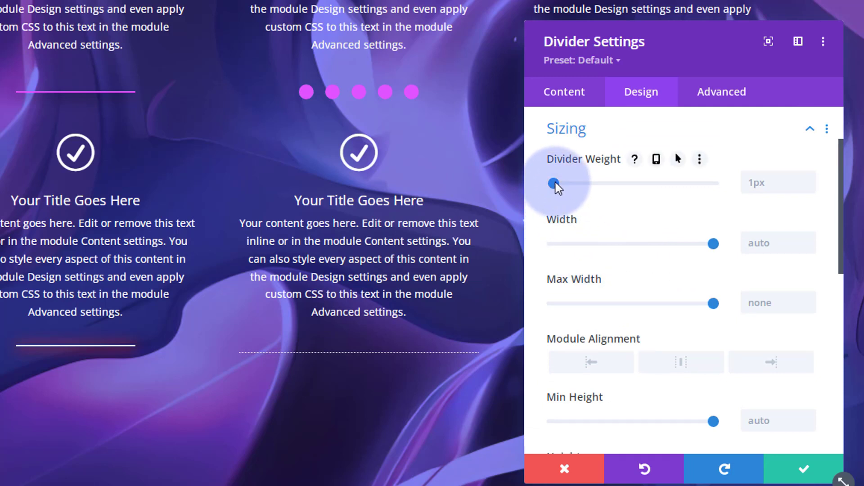
{"action": "left_click_drag", "start_coordinate": [555, 183], "coordinate": [580, 183]}
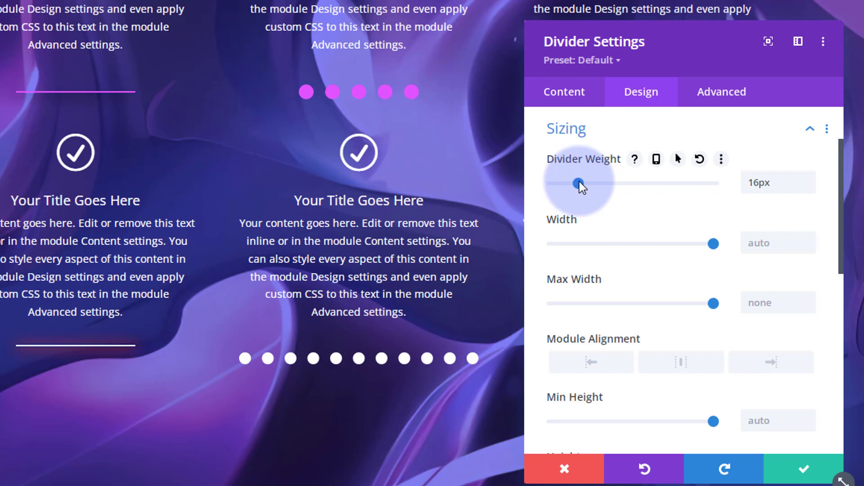
{"action": "left_click_drag", "start_coordinate": [580, 183], "coordinate": [583, 182]}
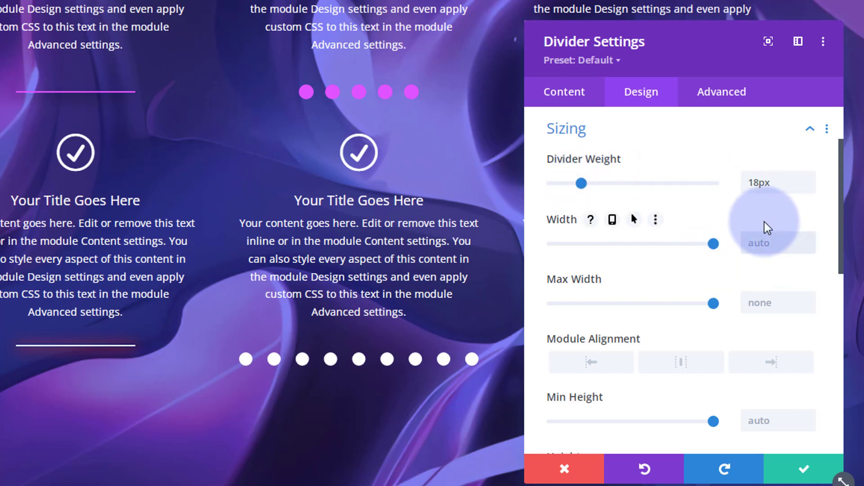
{"action": "type", "text": "%"}
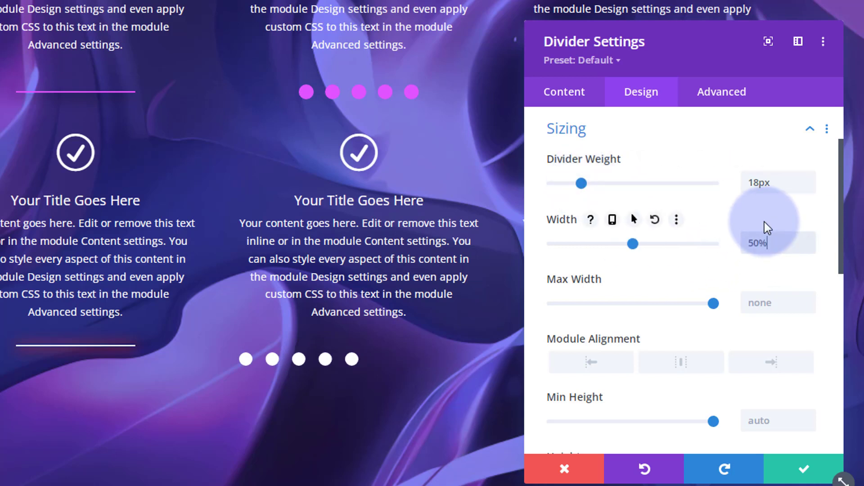
{"action": "left_click", "coordinate": [680, 369]}
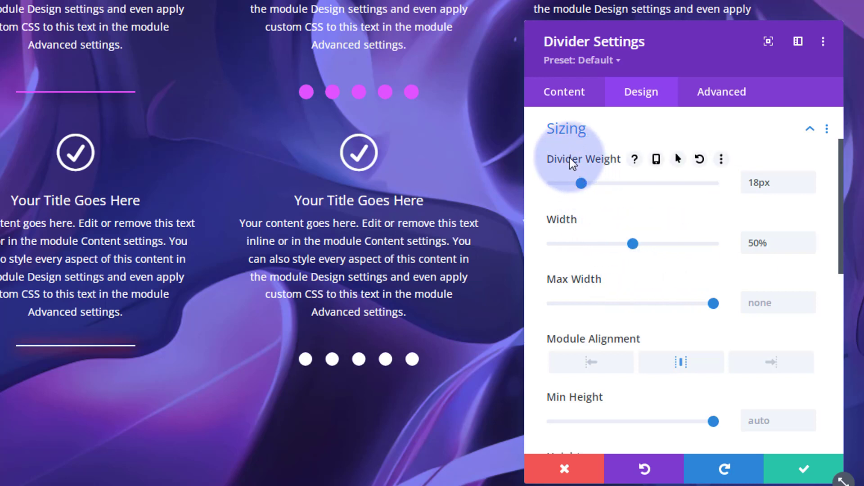
Enable a hover state for the dotted divider's weight, set the hover weight to 50px, and save the module.
{"action": "left_click", "coordinate": [678, 158]}
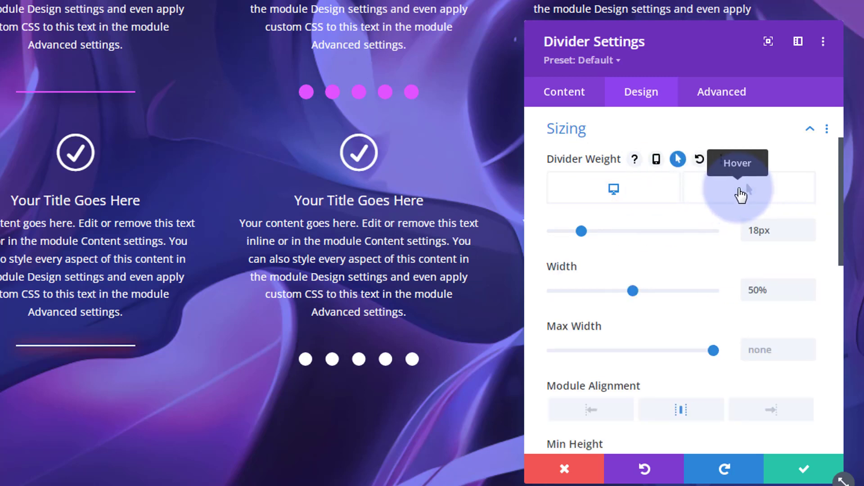
{"action": "left_click", "coordinate": [740, 195]}
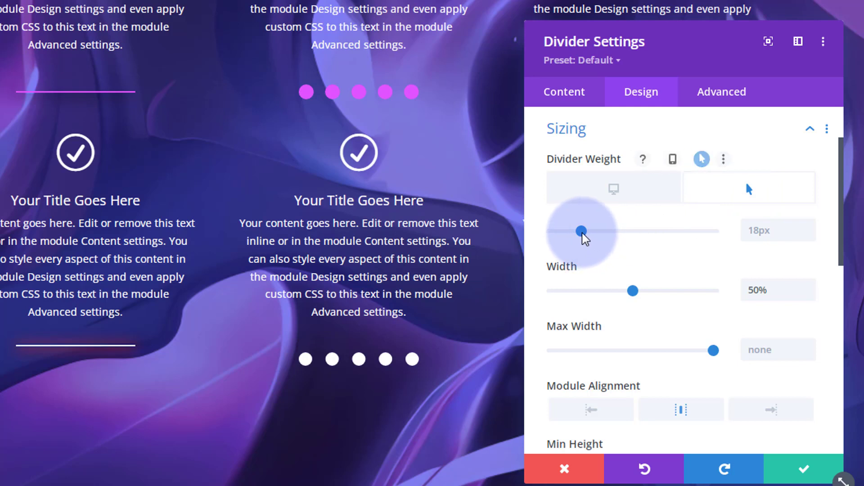
{"action": "left_click_drag", "start_coordinate": [581, 231], "coordinate": [635, 232]}
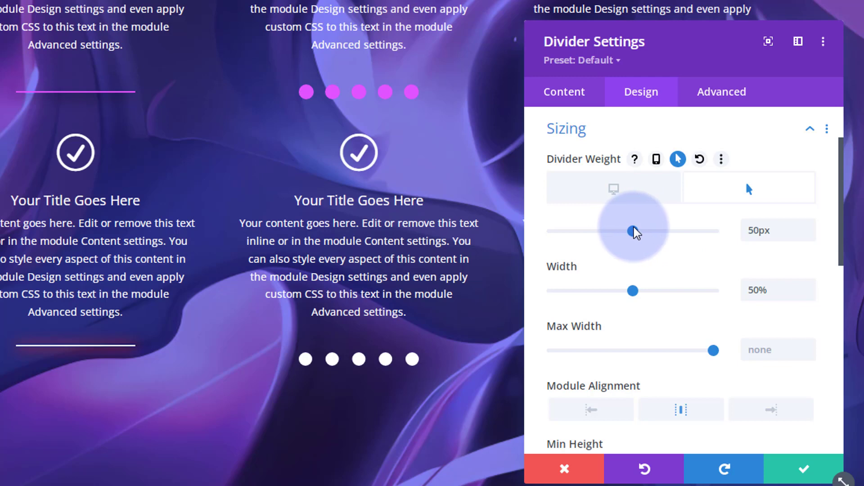
{"action": "left_click", "coordinate": [795, 478]}
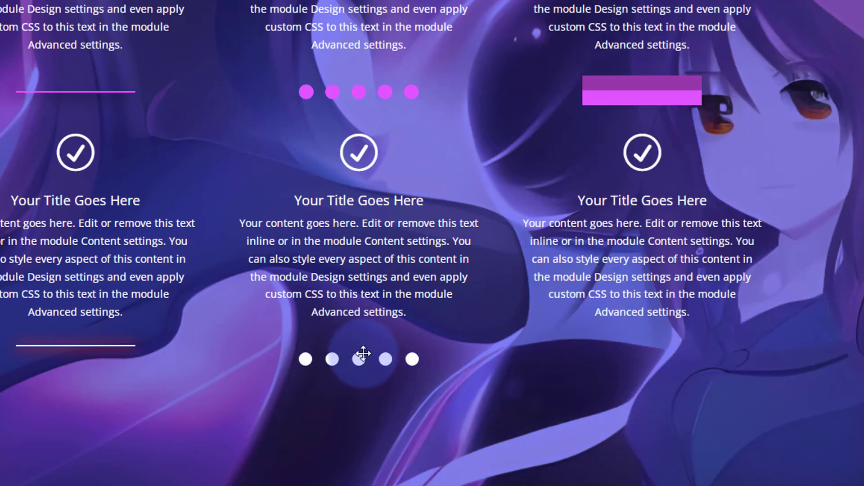
Copy the white dotted divider and paste it below the blurb in the third column.
{"action": "mouse_move", "coordinate": [360, 353]}
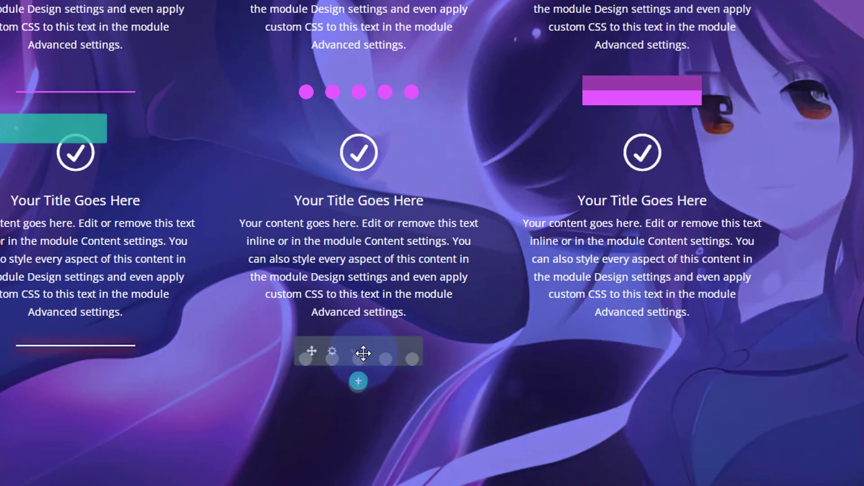
{"action": "left_click", "coordinate": [352, 353]}
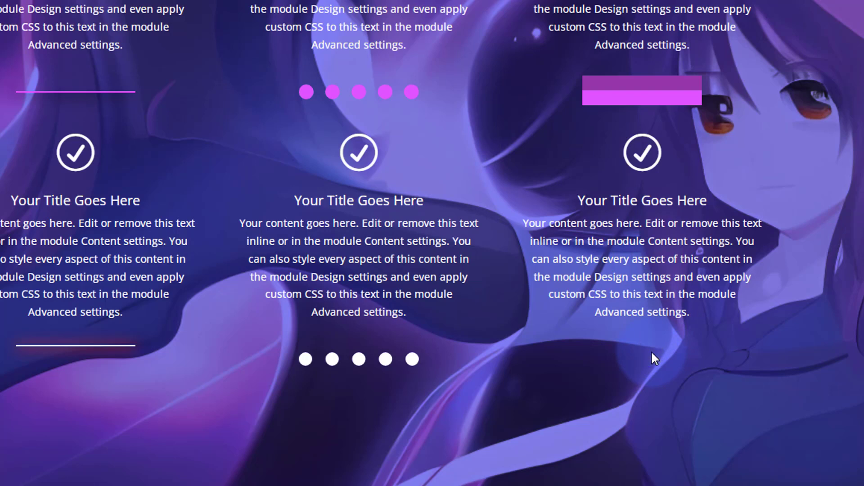
{"action": "key", "text": "ctrl+v"}
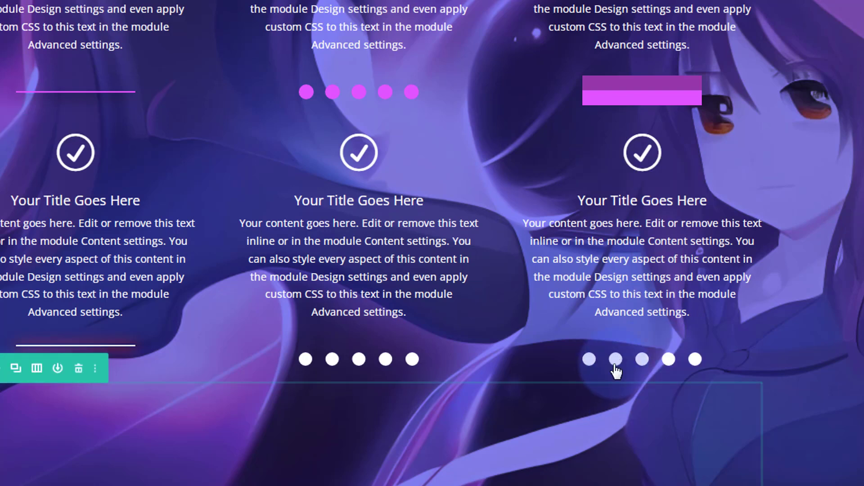
Change the line style of the divider below the lower row's third-column blurb to Groove.
{"action": "left_click", "coordinate": [615, 352]}
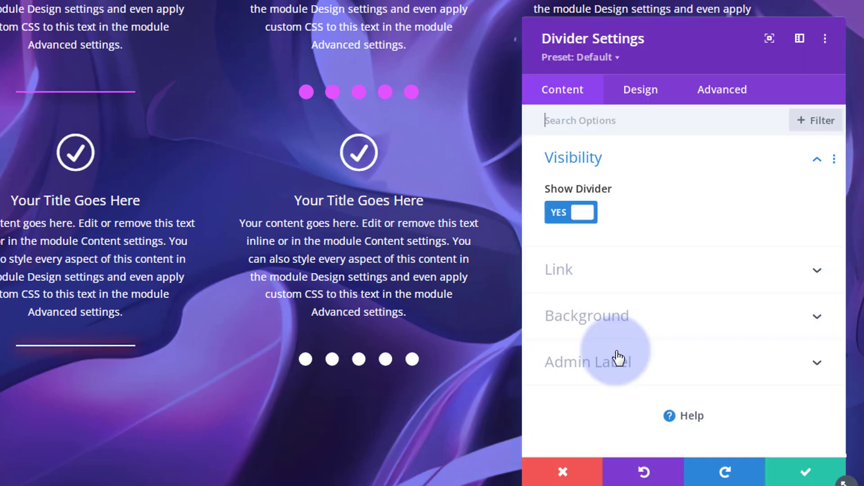
{"action": "left_click_drag", "start_coordinate": [710, 58], "coordinate": [383, 68]}
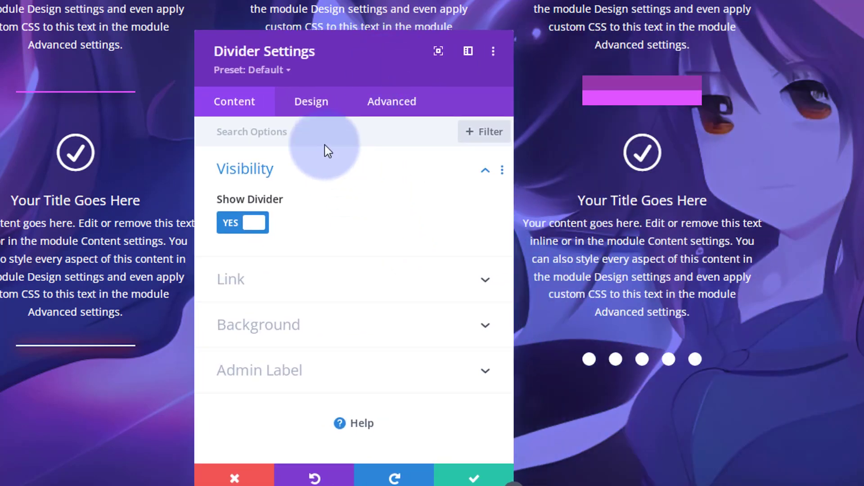
{"action": "left_click", "coordinate": [313, 114]}
{"action": "left_click", "coordinate": [330, 174]}
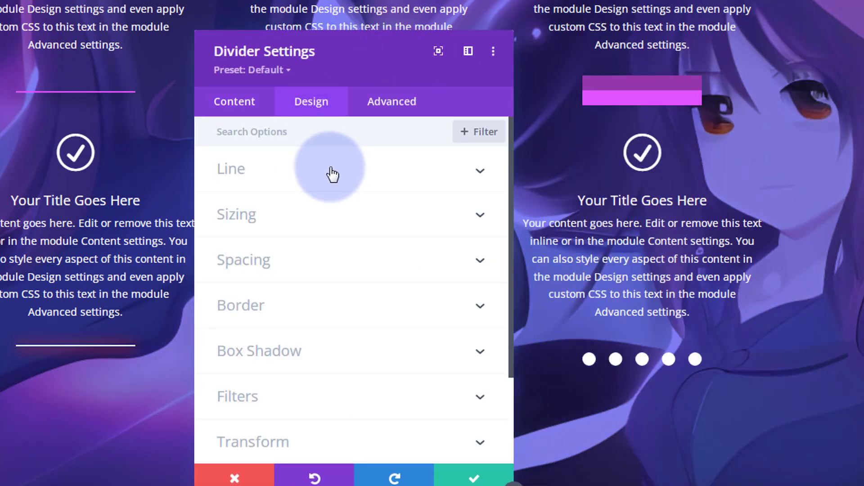
{"action": "left_click", "coordinate": [324, 322]}
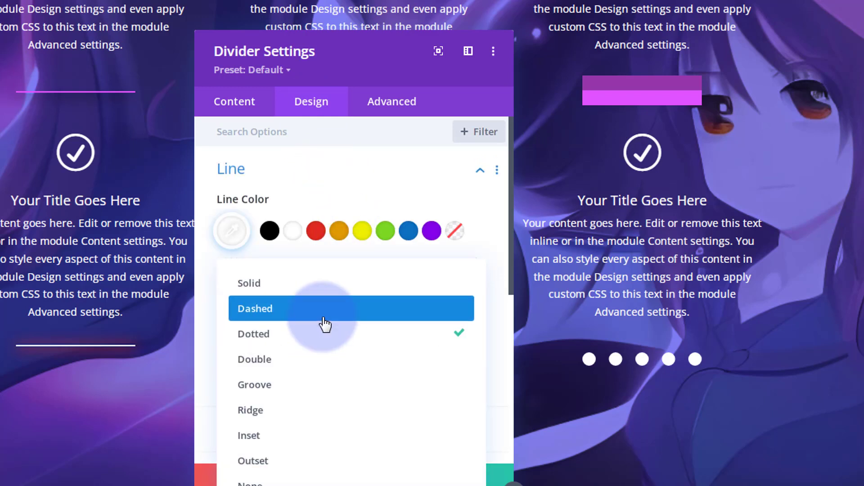
{"action": "left_click", "coordinate": [319, 386]}
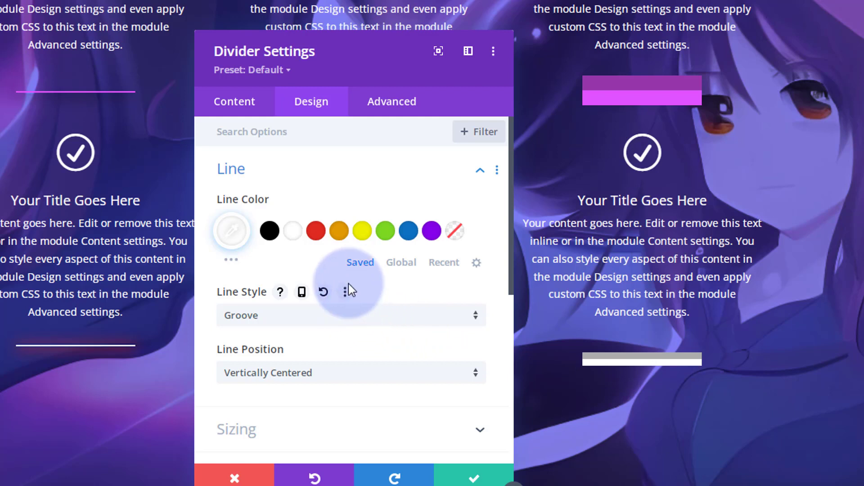
Set the groove divider's normal-state weight to 30px.
{"action": "left_click", "coordinate": [365, 421]}
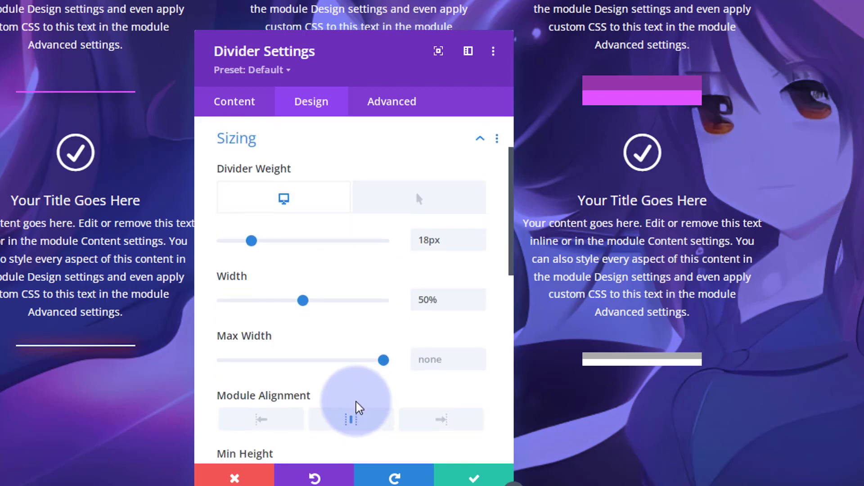
{"action": "left_click_drag", "start_coordinate": [420, 239], "coordinate": [430, 241]}
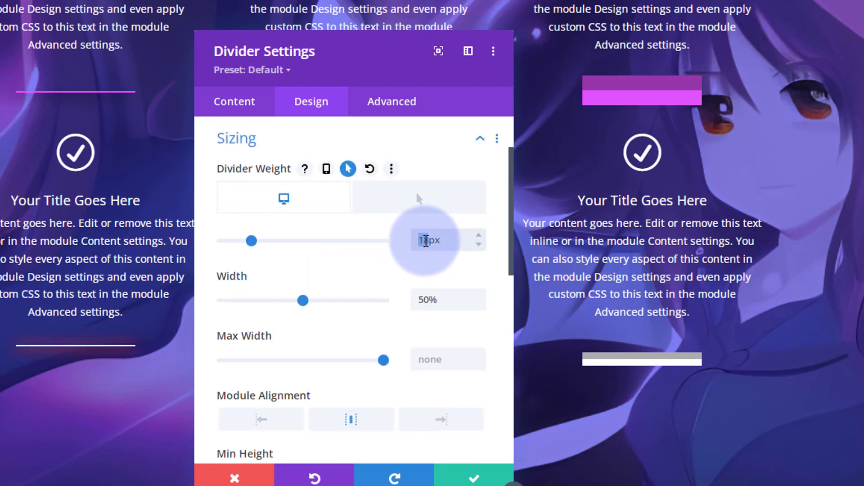
{"action": "type", "text": "30"}
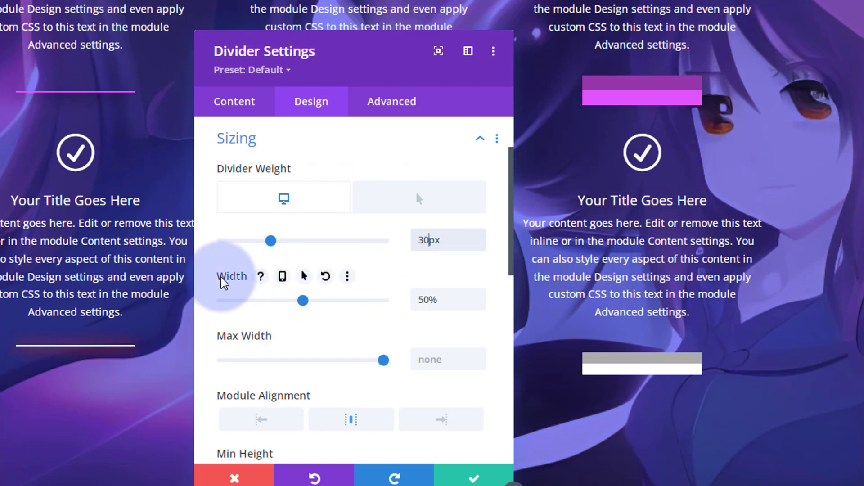
Enable a hover state for the groove divider's width, set the hover width to 100%, and compare it with the desktop state.
{"action": "left_click", "coordinate": [305, 276]}
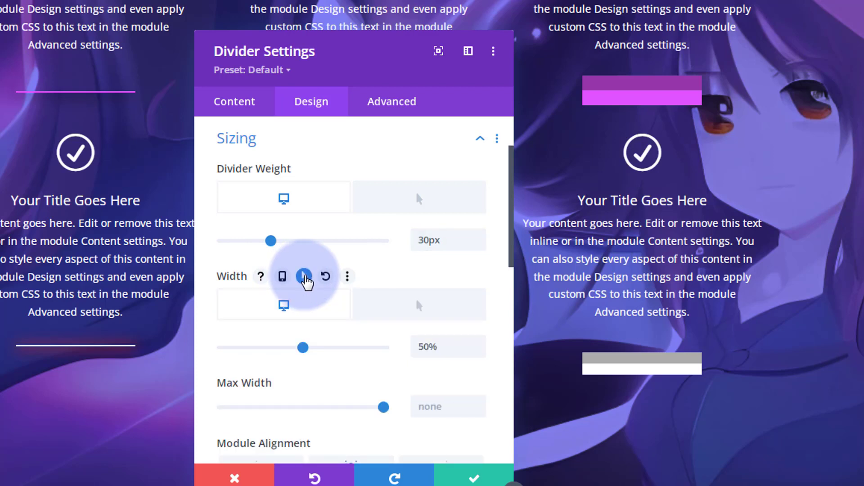
{"action": "left_click", "coordinate": [402, 310]}
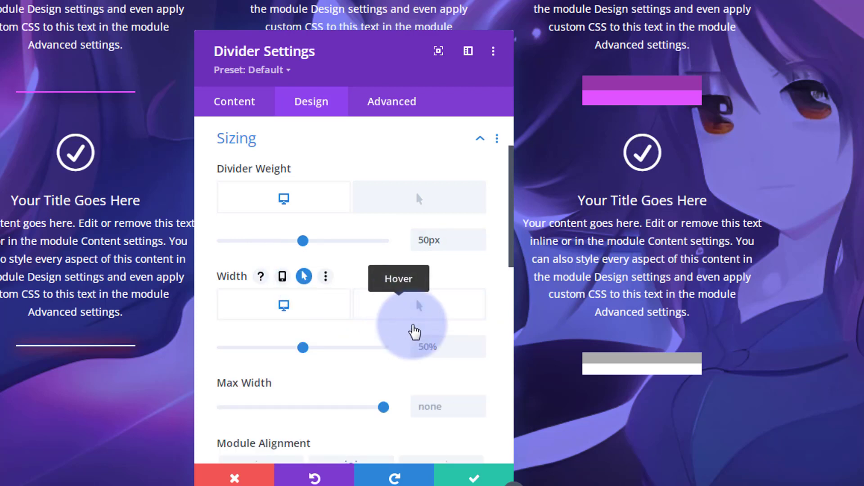
{"action": "left_click", "coordinate": [419, 343]}
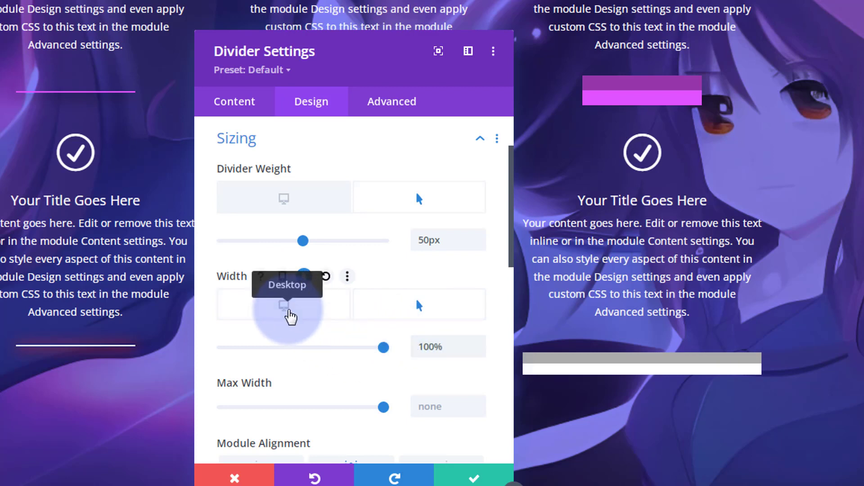
{"action": "left_click", "coordinate": [289, 310]}
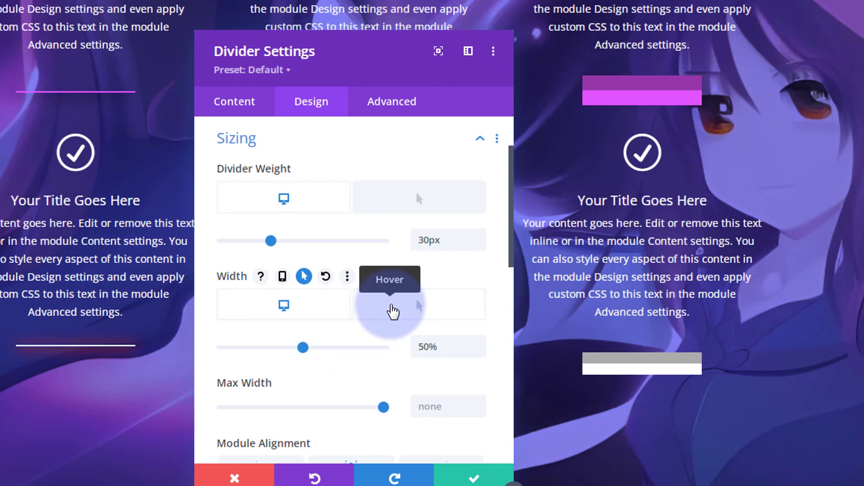
{"action": "left_click", "coordinate": [392, 309]}
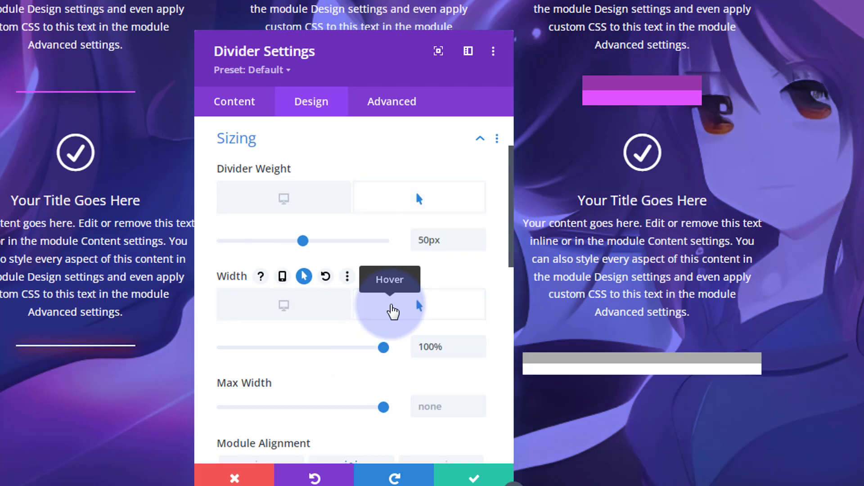
Set the groove divider's transition duration to 600ms with the Ease-In-Out speed curve and save the module.
{"action": "left_click", "coordinate": [386, 108]}
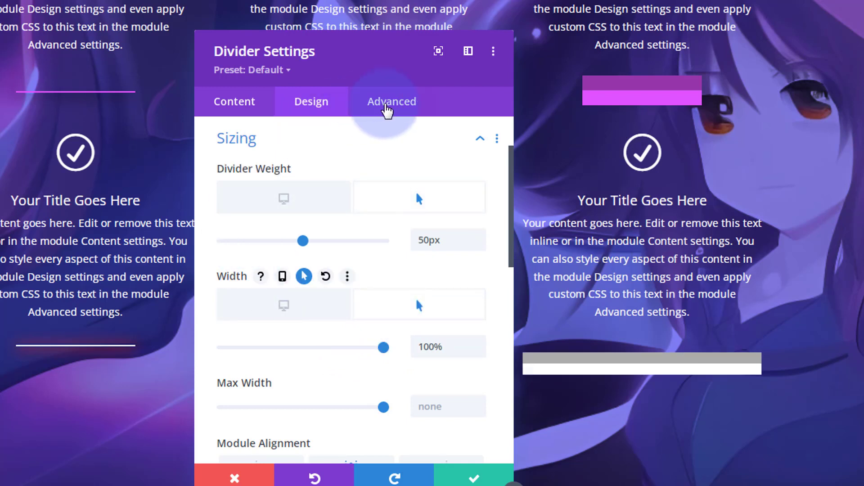
{"action": "left_click", "coordinate": [400, 109]}
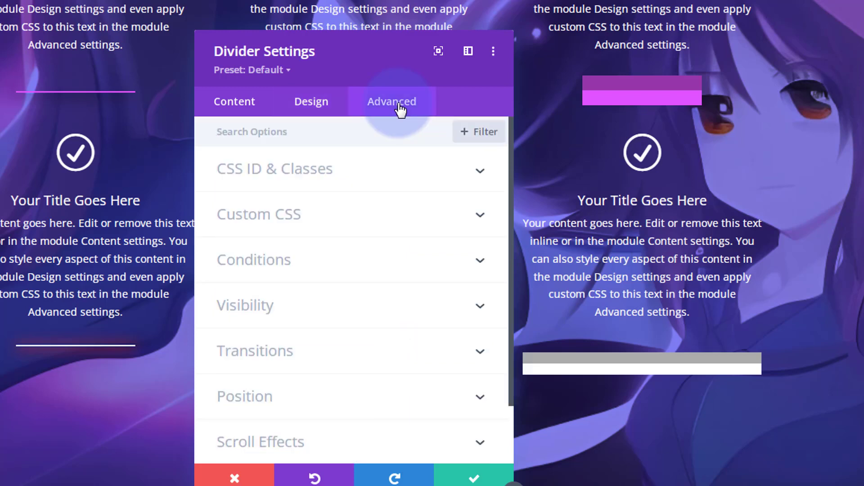
{"action": "left_click", "coordinate": [349, 351]}
{"action": "left_click", "coordinate": [422, 192]}
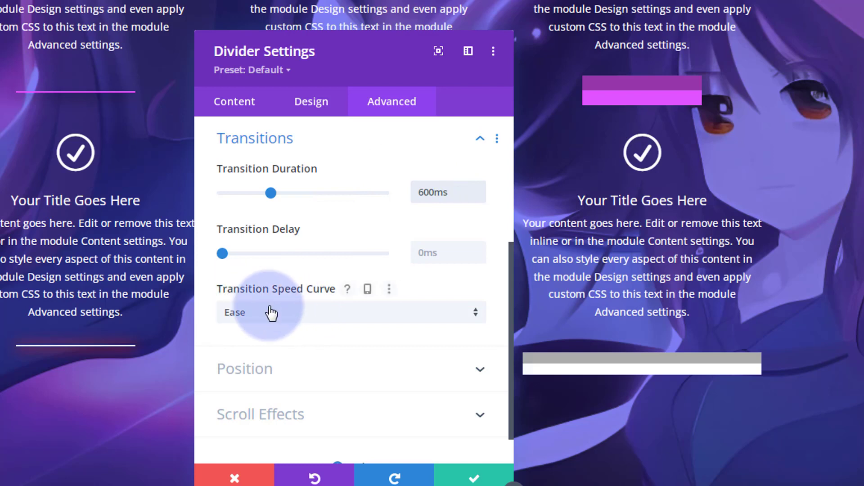
{"action": "left_click", "coordinate": [313, 314]}
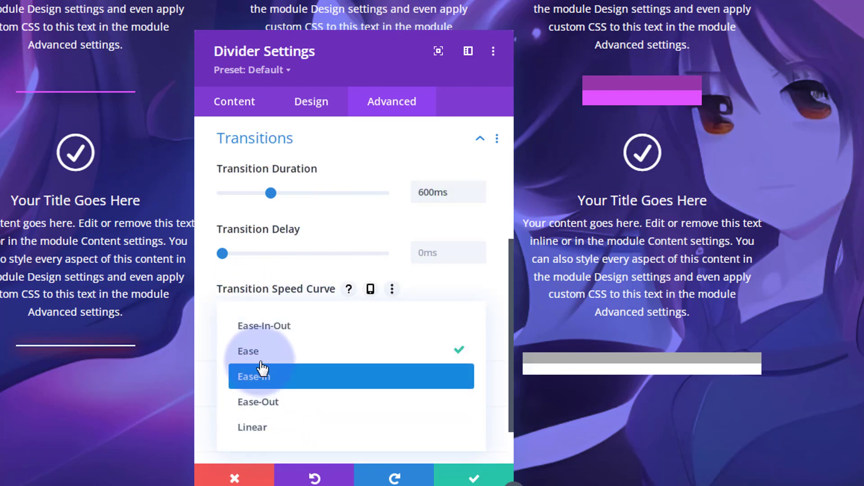
{"action": "left_click", "coordinate": [264, 327]}
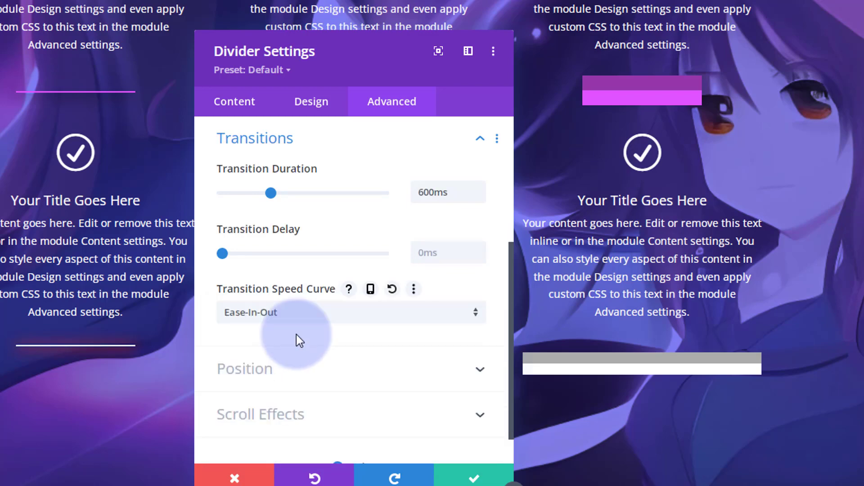
{"action": "left_click", "coordinate": [469, 478]}
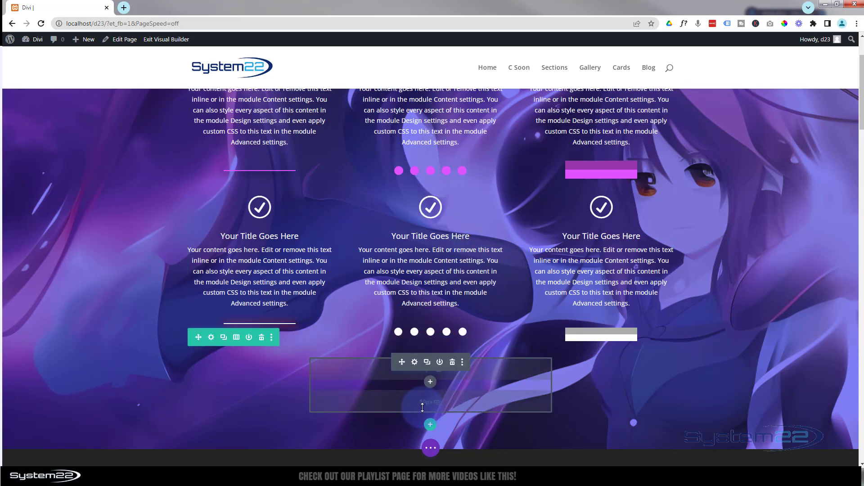
Insert a single-column row between the two blurb rows and add a Divider module to it.
{"action": "left_click", "coordinate": [262, 341]}
{"action": "scroll", "coordinate": [343, 274], "scroll_direction": "up", "scroll_amount": 2}
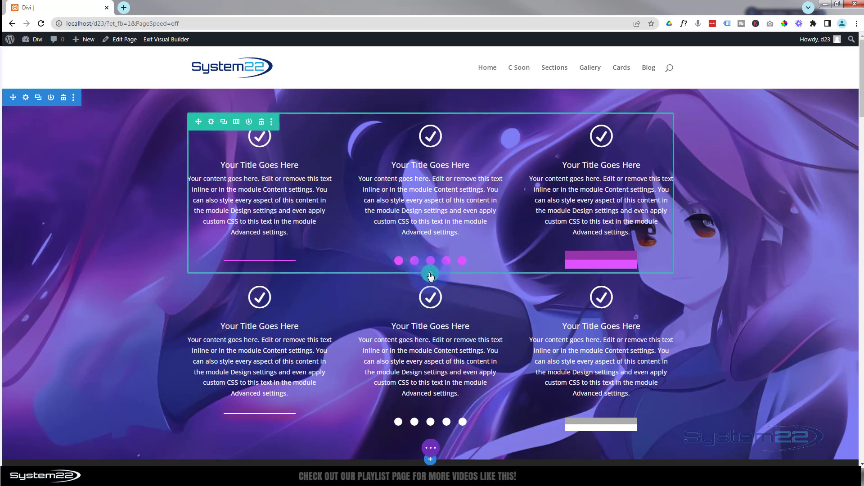
{"action": "left_click", "coordinate": [431, 273]}
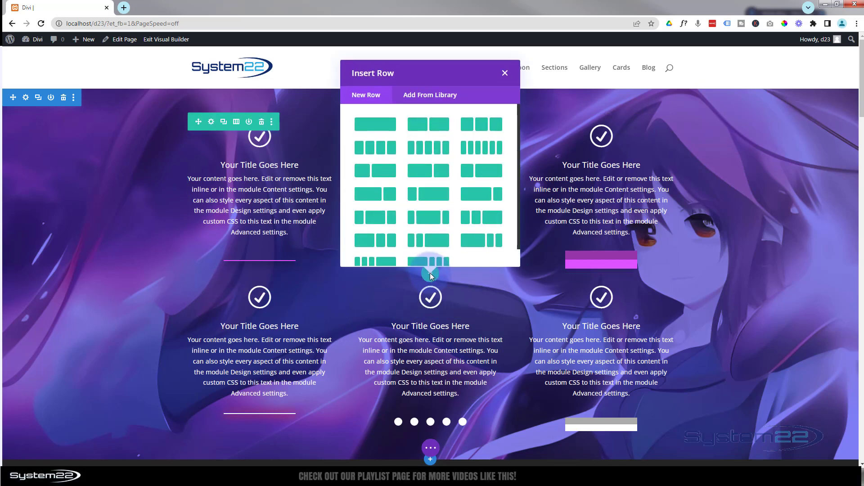
{"action": "left_click", "coordinate": [383, 128]}
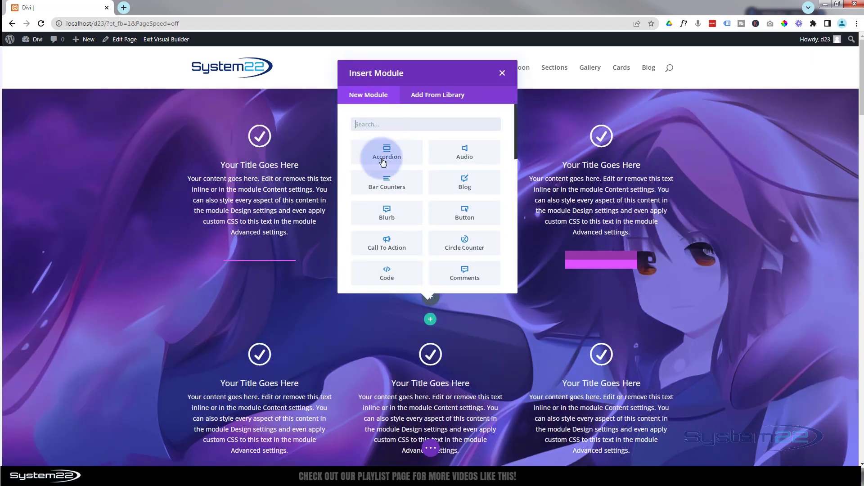
{"action": "scroll", "coordinate": [405, 247], "scroll_direction": "down", "scroll_amount": 2}
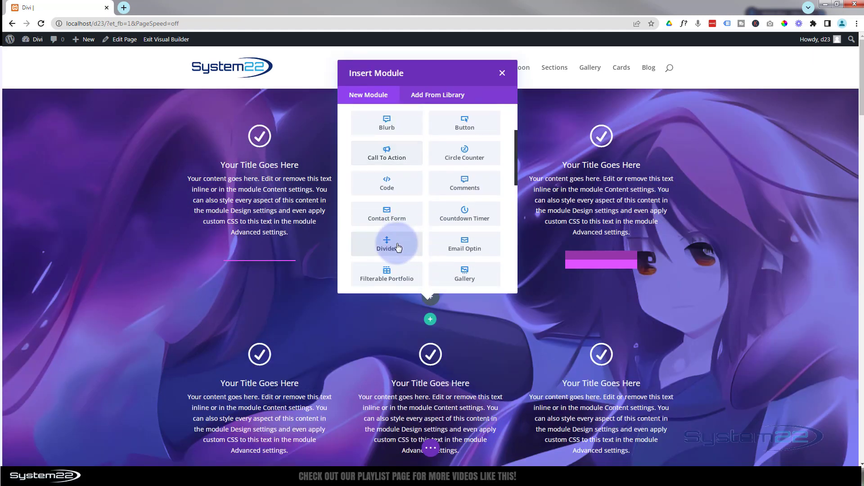
{"action": "left_click", "coordinate": [398, 246]}
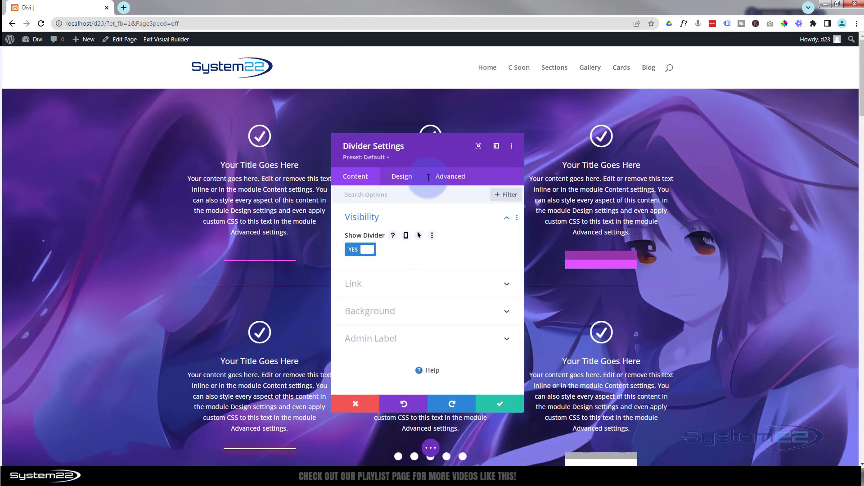
Turn off Show Divider for the new module, give it linked top and bottom padding of 50px, and save it.
{"action": "left_click_drag", "start_coordinate": [429, 161], "coordinate": [603, 159]}
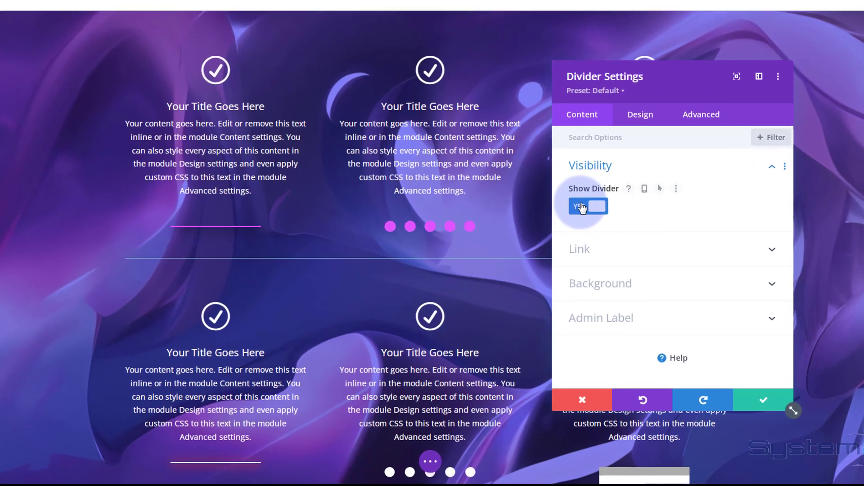
{"action": "left_click", "coordinate": [551, 245]}
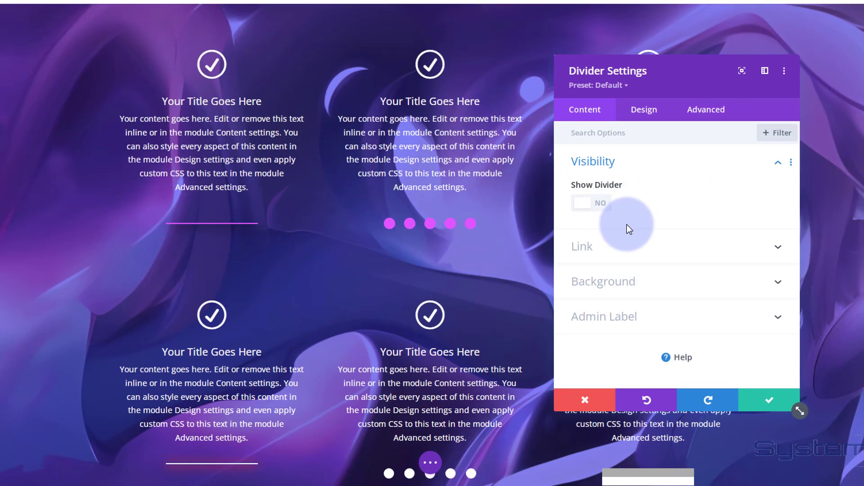
{"action": "left_click", "coordinate": [652, 115]}
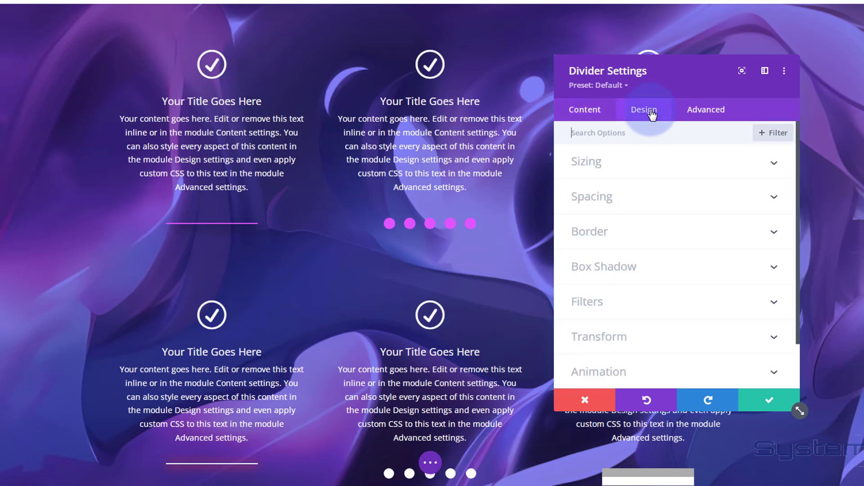
{"action": "left_click", "coordinate": [647, 202]}
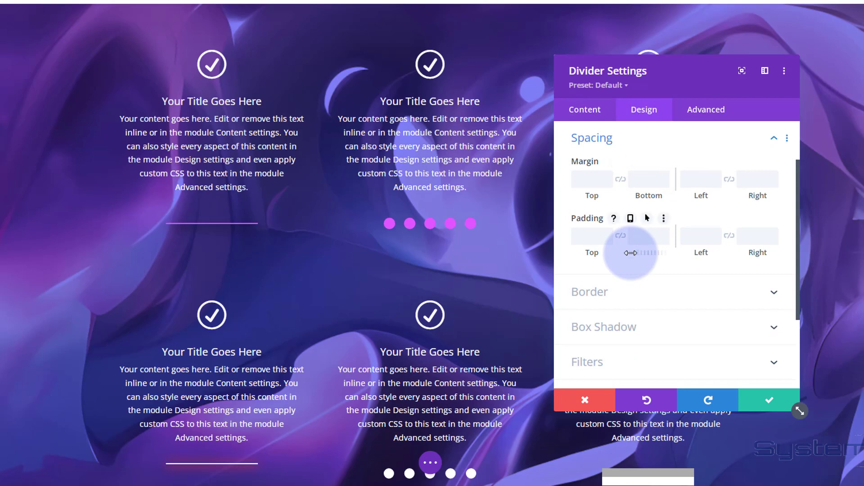
{"action": "left_click", "coordinate": [585, 237]}
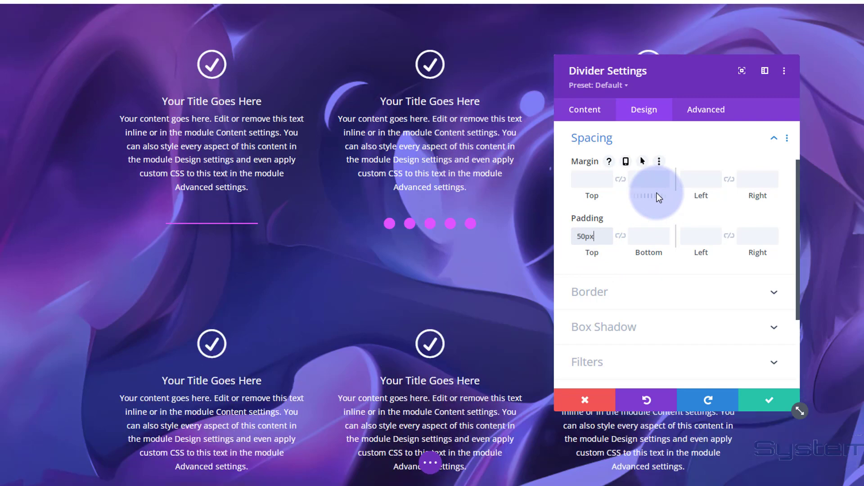
{"action": "left_click", "coordinate": [620, 237]}
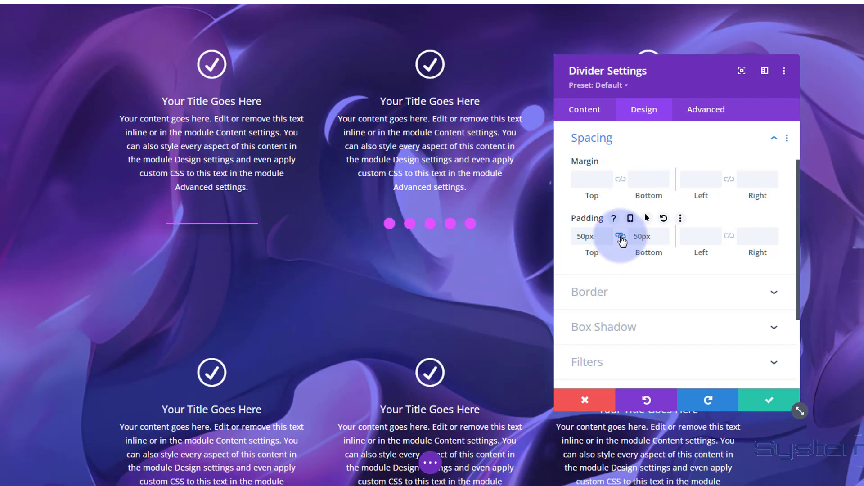
{"action": "left_click", "coordinate": [773, 403]}
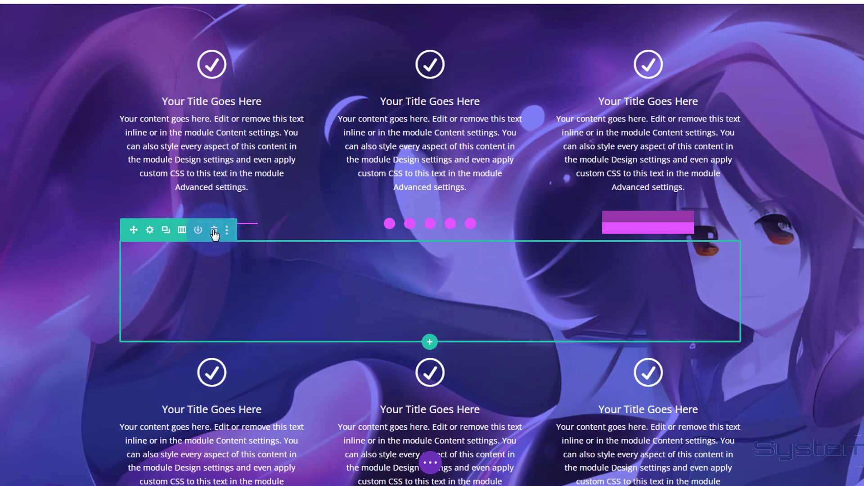
Delete the spacer row between the two blurb rows.
{"action": "left_click", "coordinate": [214, 232]}
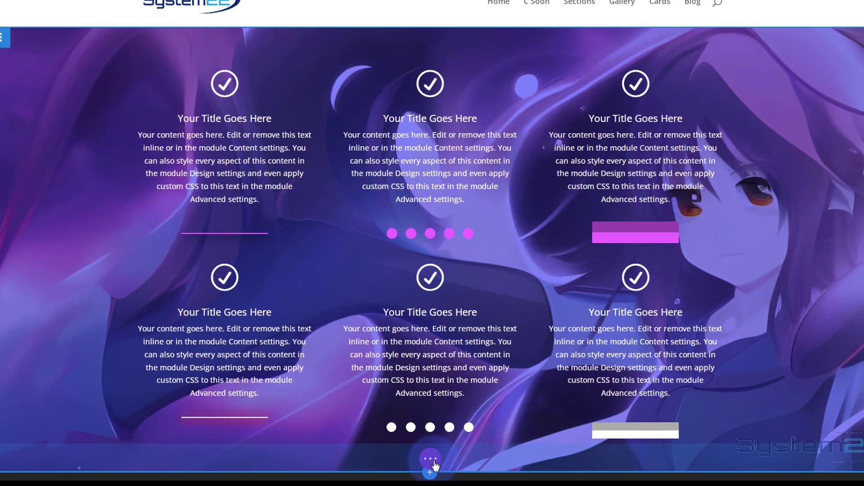
Save the page and exit the Visual Builder.
{"action": "left_click", "coordinate": [432, 465]}
{"action": "left_click", "coordinate": [832, 448]}
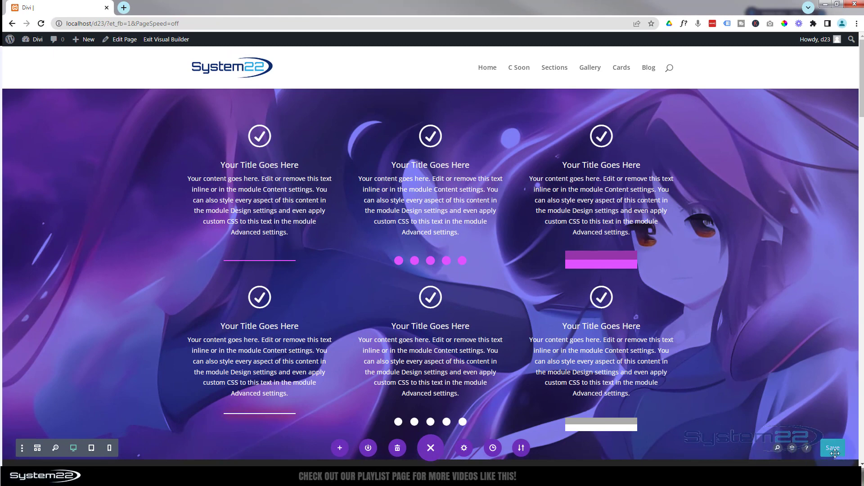
{"action": "left_click", "coordinate": [166, 39]}
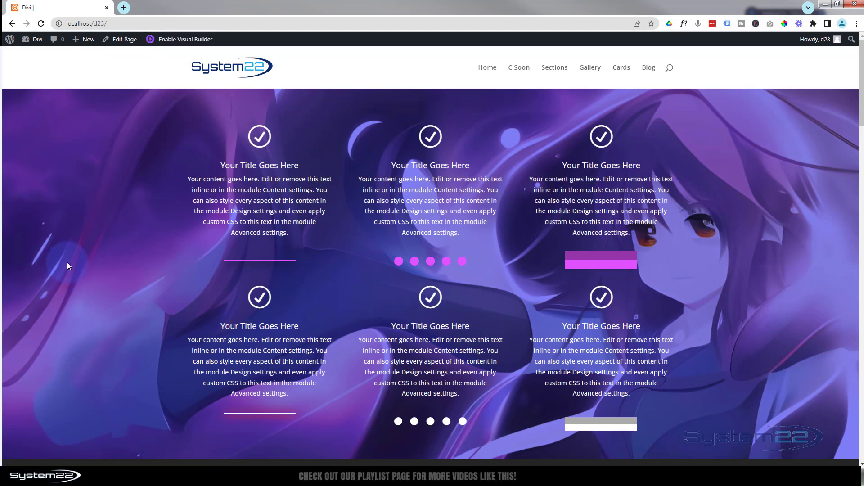
Examine the styled dividers and their hover effects below both blurb rows on the live page.
{"action": "scroll", "coordinate": [63, 263], "scroll_direction": "down", "scroll_amount": 2}
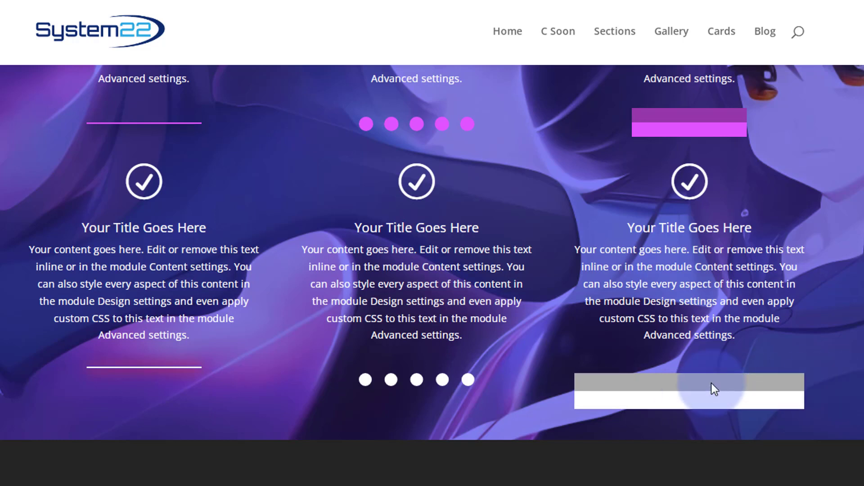
{"action": "scroll", "coordinate": [833, 369], "scroll_direction": "down", "scroll_amount": 3}
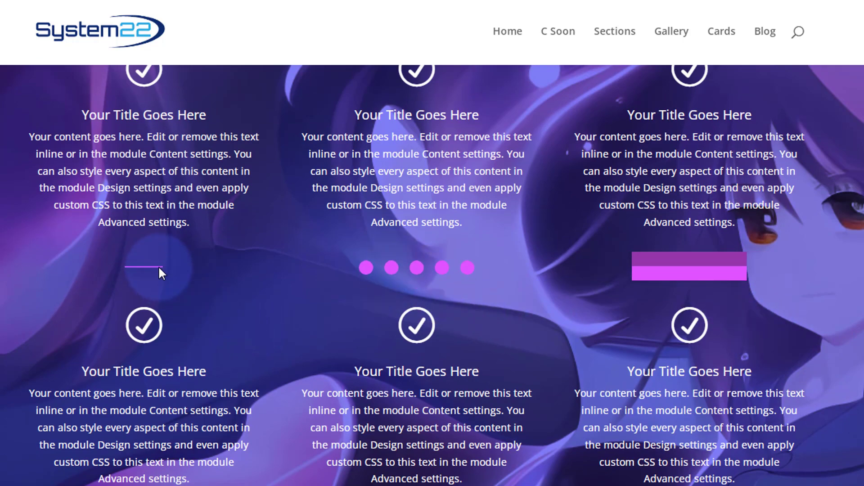
{"action": "scroll", "coordinate": [285, 347], "scroll_direction": "down", "scroll_amount": 2}
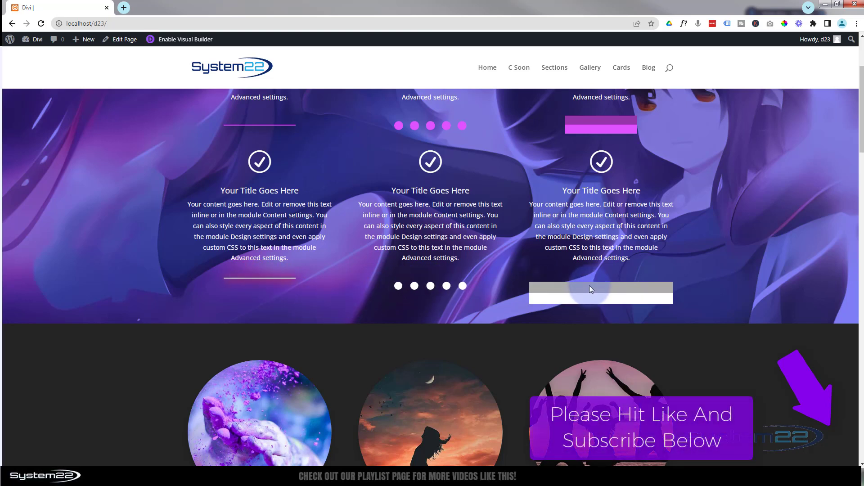
{"action": "scroll", "coordinate": [492, 290], "scroll_direction": "up", "scroll_amount": 3}
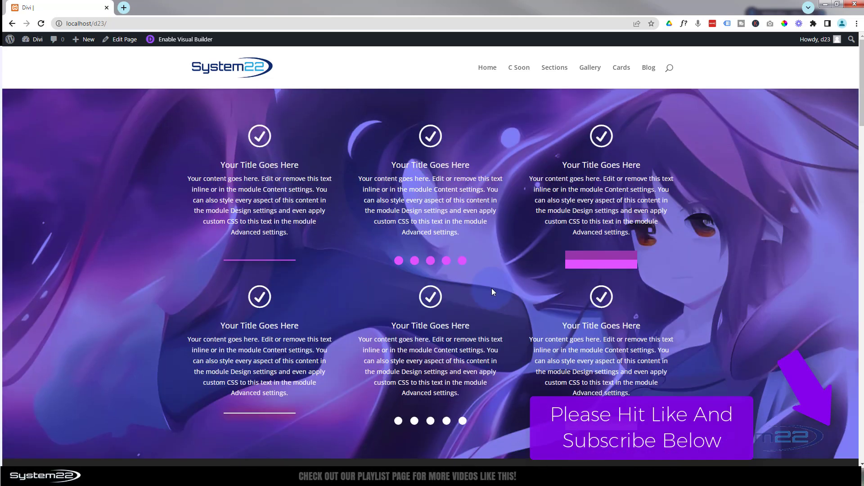